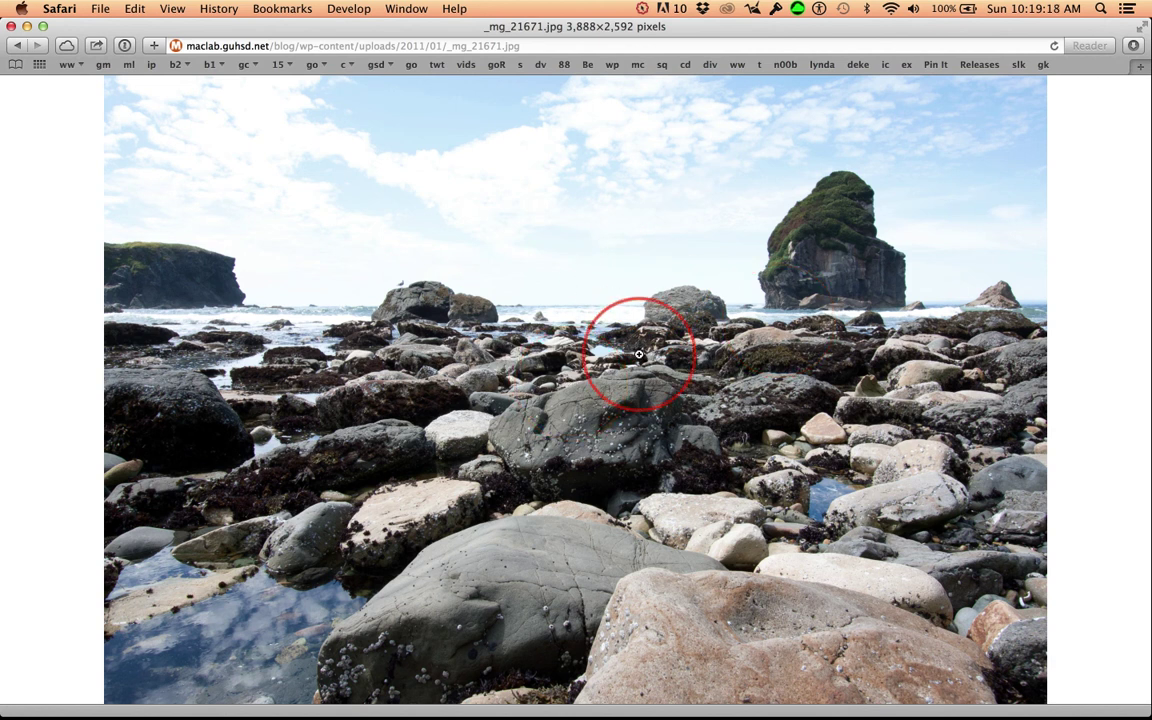
Save the web image from Safari to the Desktop under the name _mg_21671.jpg
right_click(535, 216)
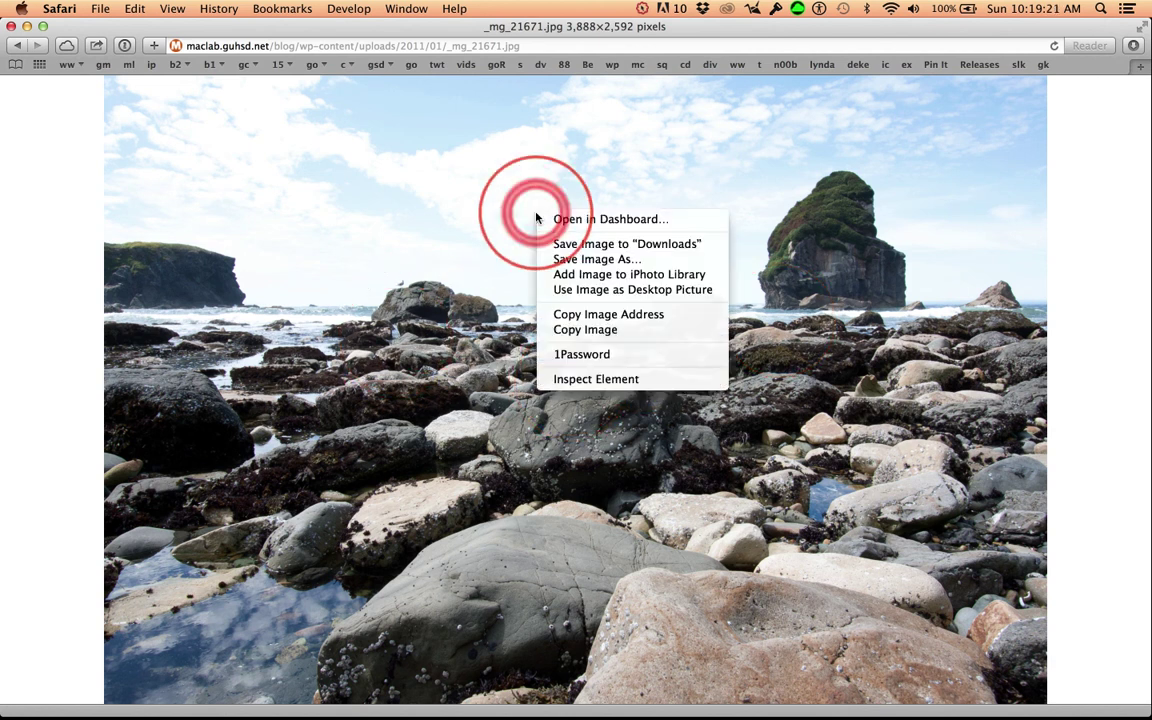
left_click(600, 259)
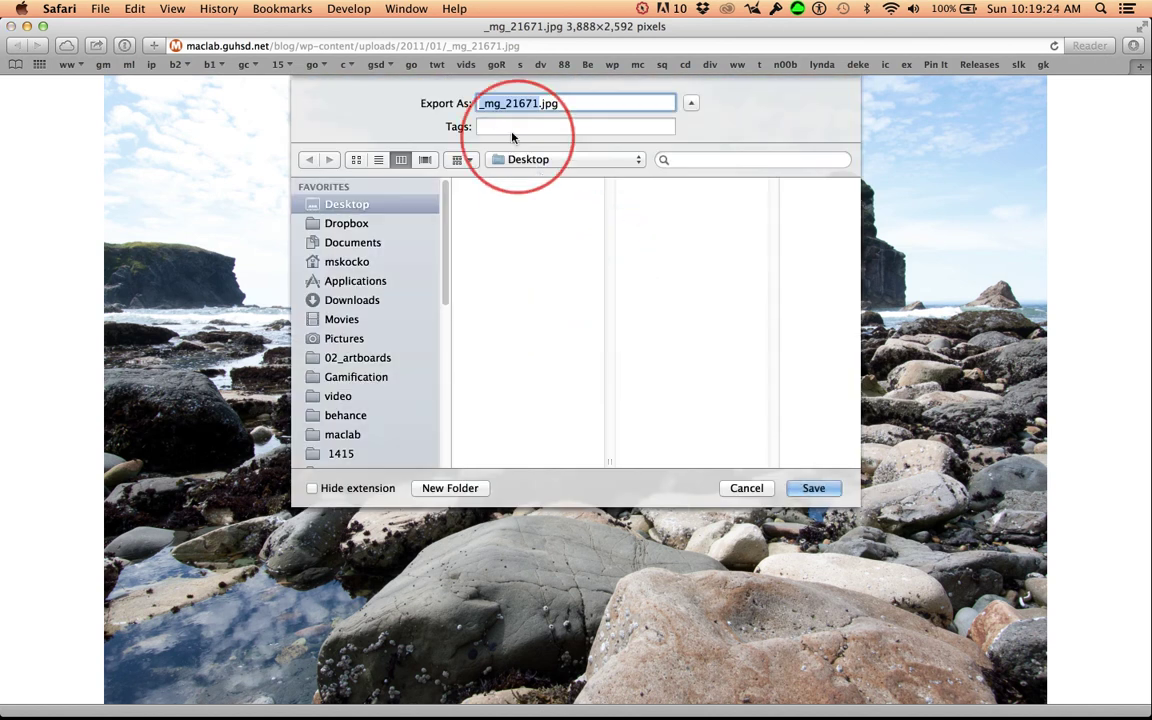
key("super+Tab")
key("super+Tab")
key("super+Tab")
key("super+Tab")
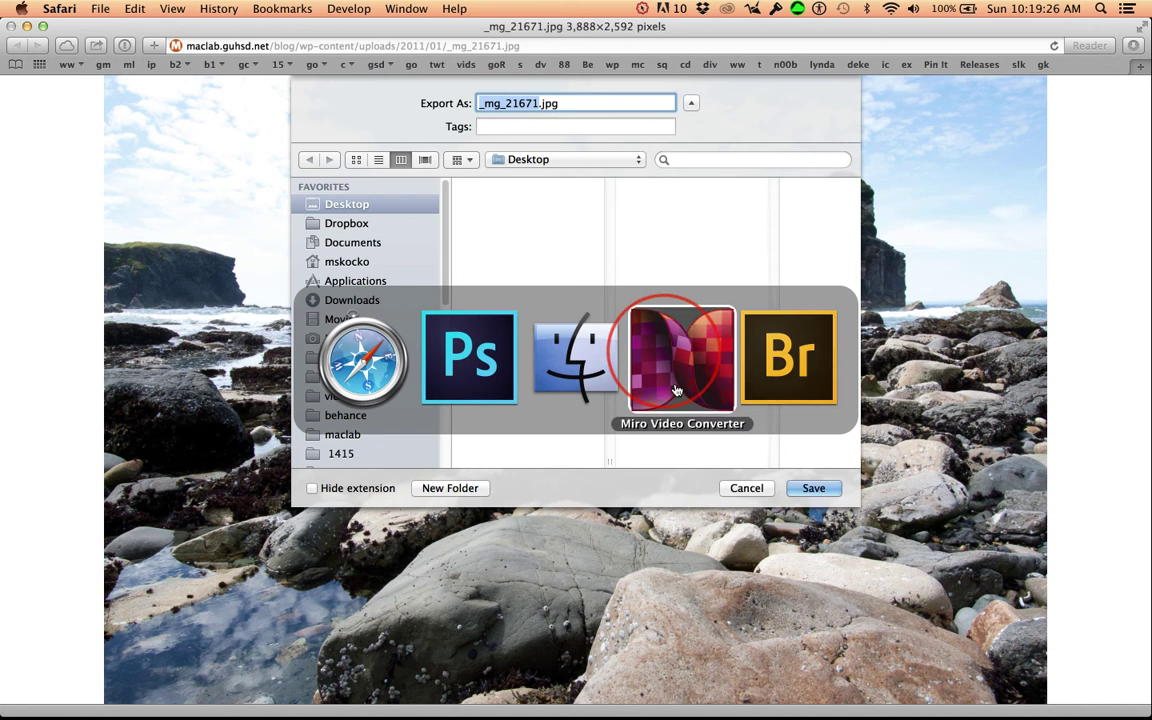
key("Escape")
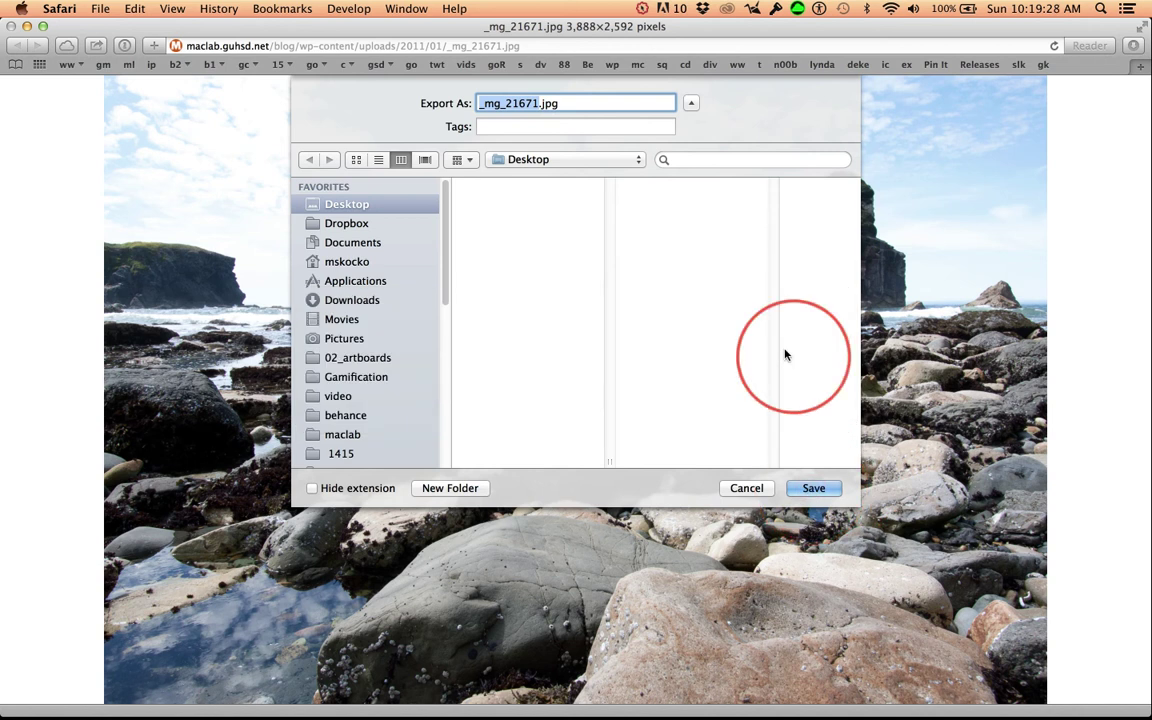
left_click(813, 489)
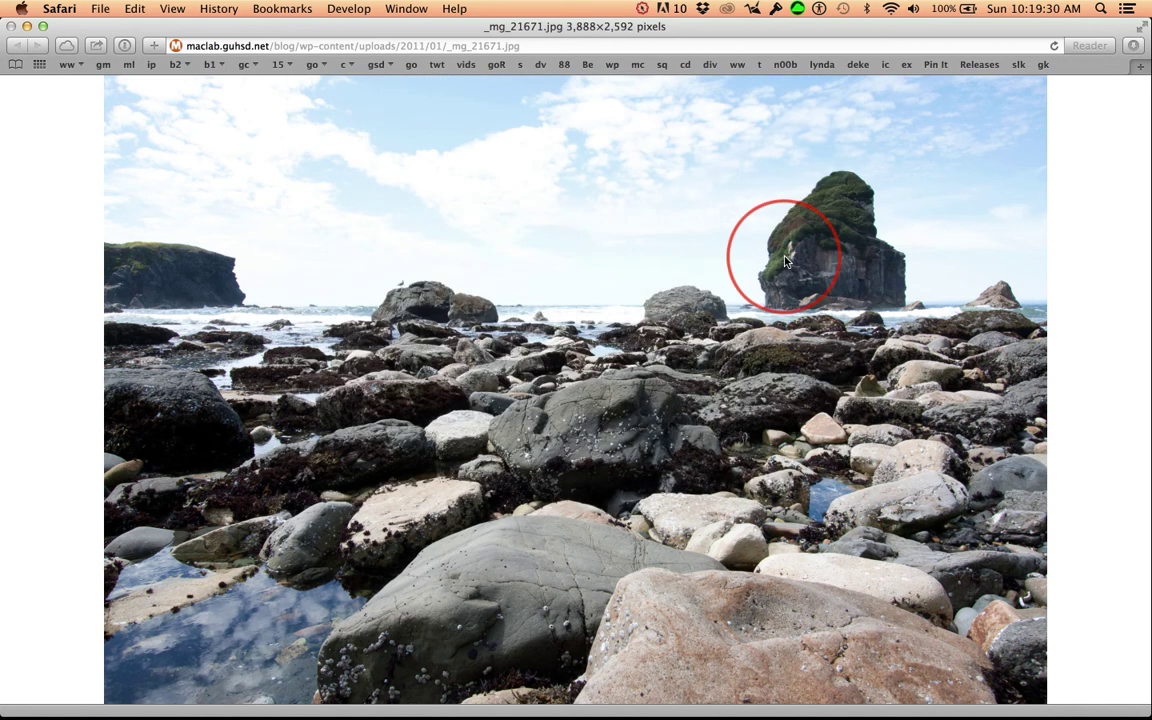
Close the _mg_21671-1.jpg document so only the layered _mg_21671.jpg edit stays open
key("super+Tab")
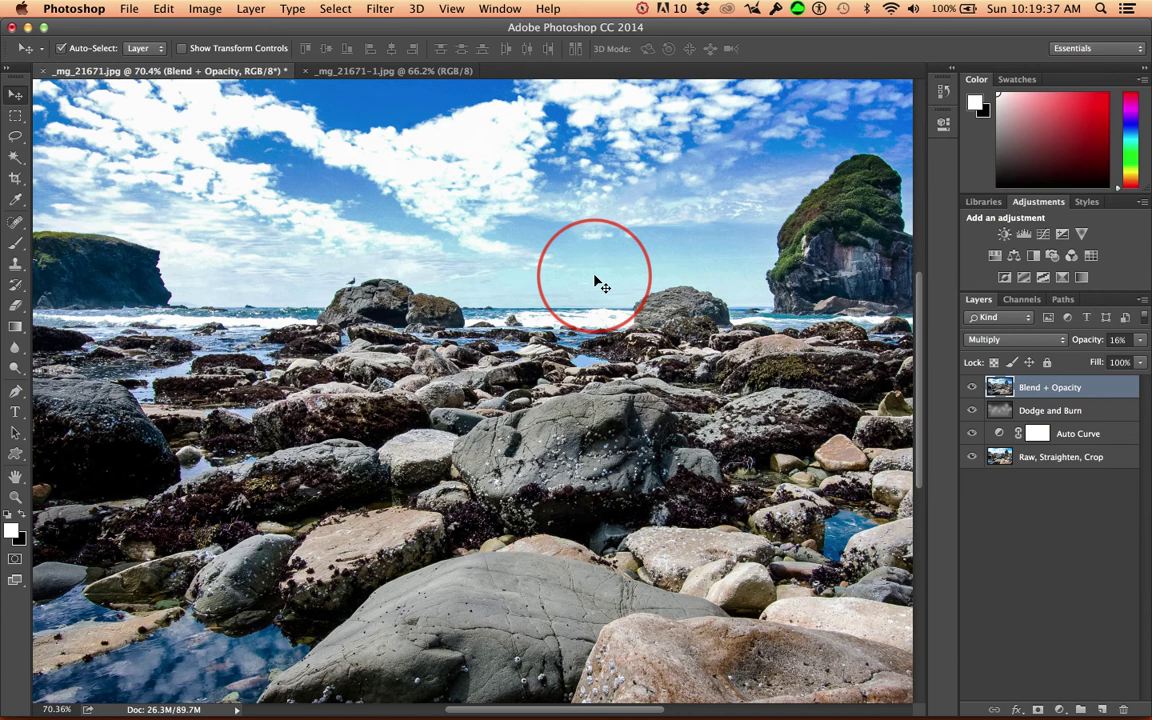
left_click(361, 72)
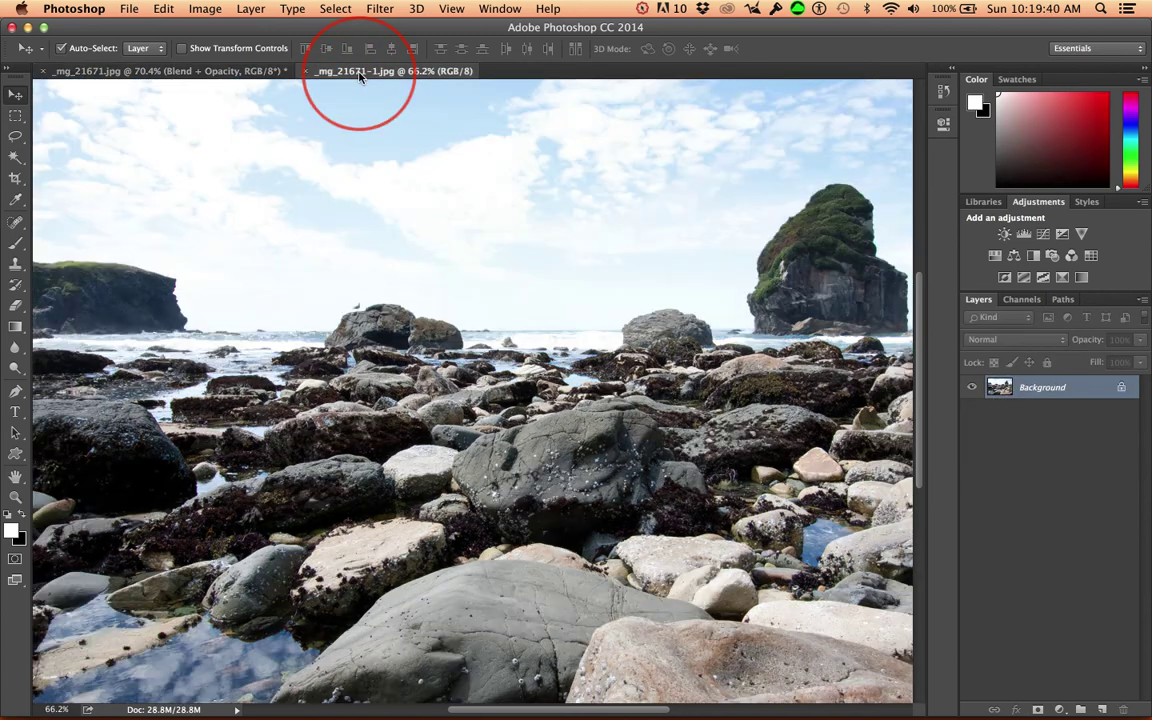
key("super+w")
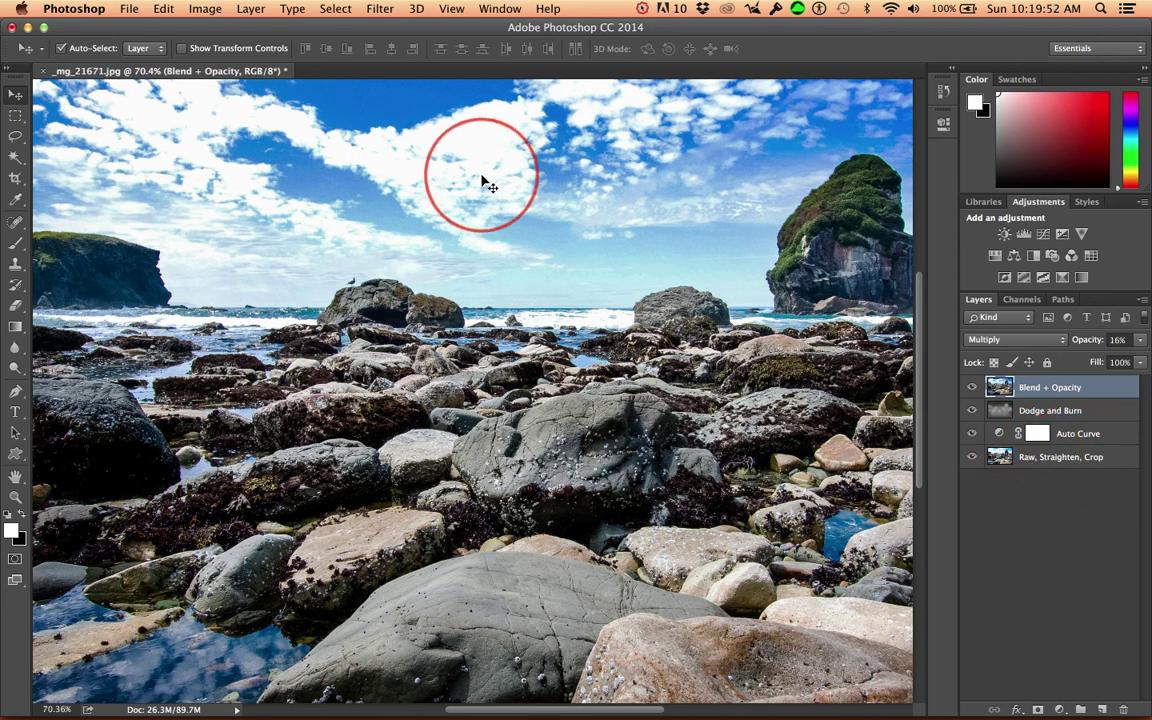
Open the Desktop's _mg_21671.jpg with the format set to Camera Raw
key("super")
key("super+o")
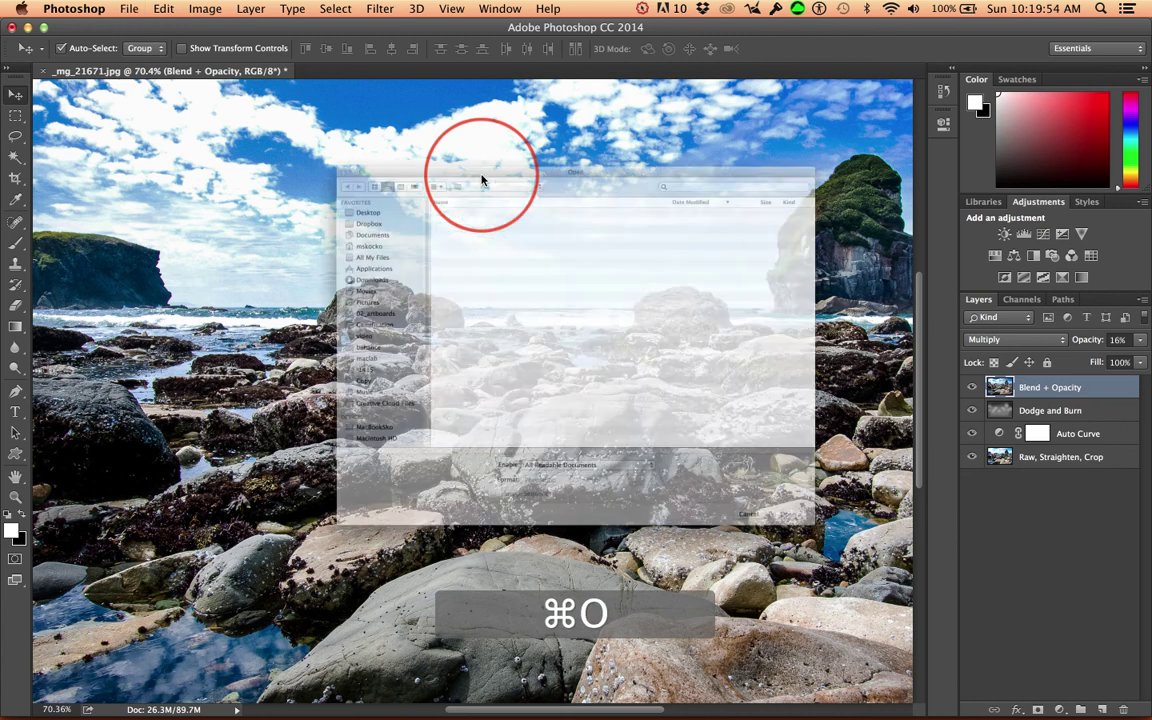
left_click(386, 100)
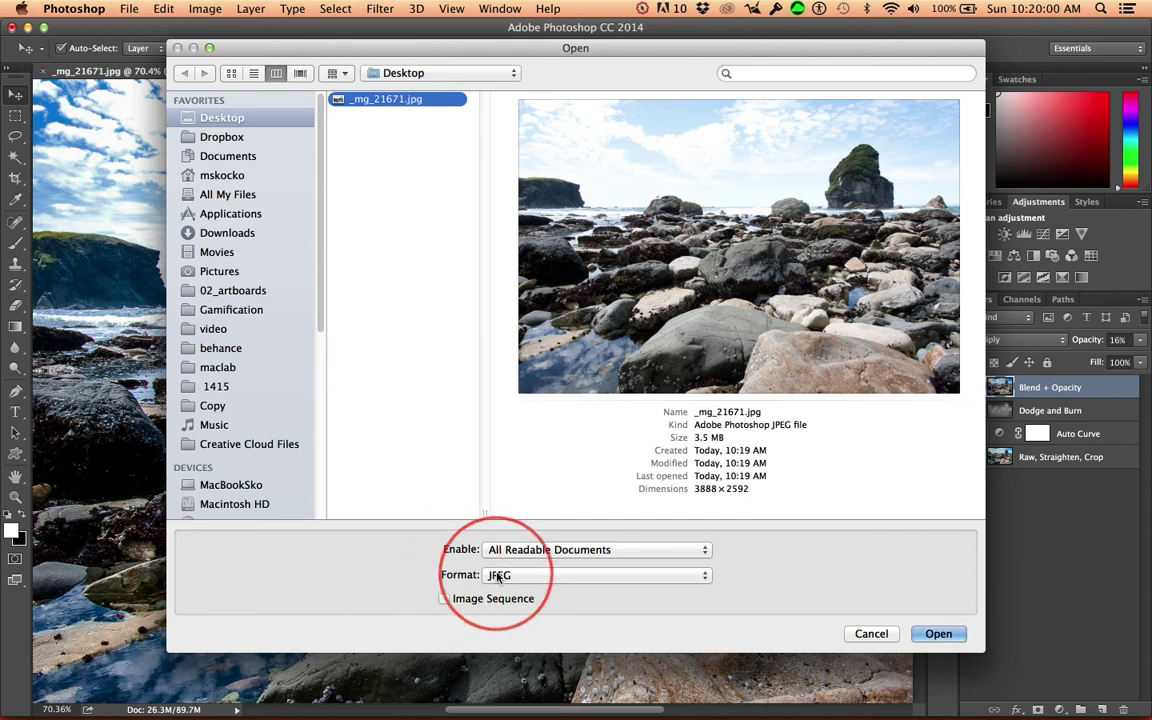
left_click(510, 576)
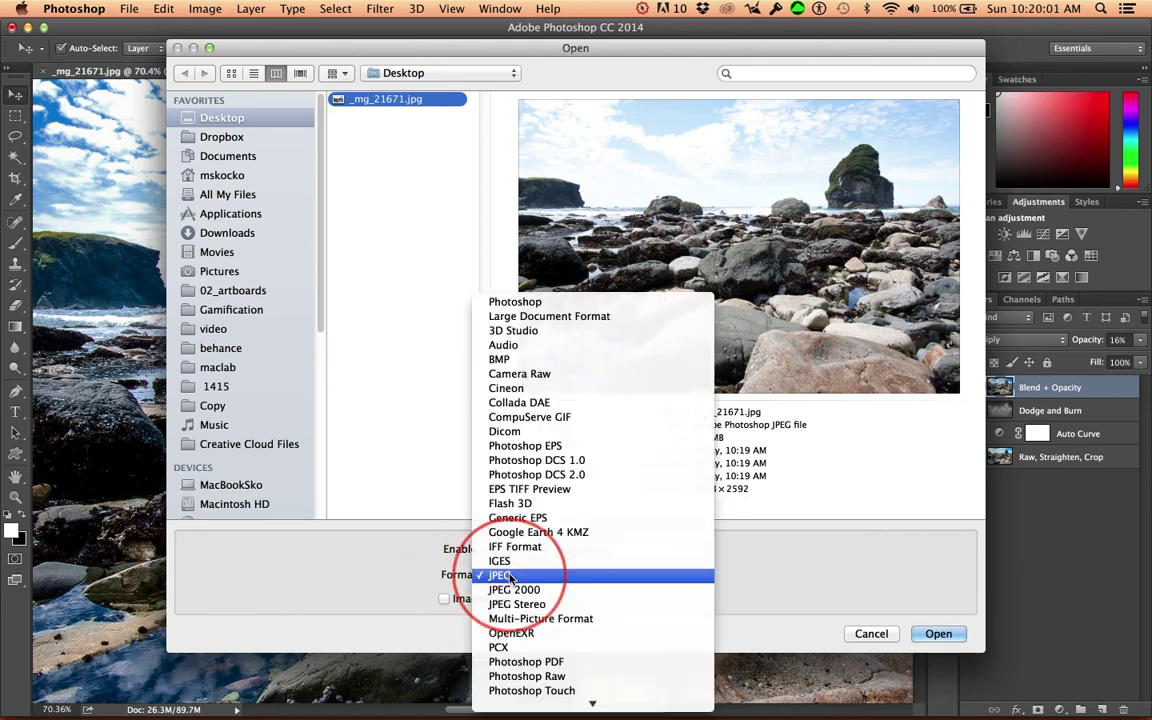
left_click(525, 374)
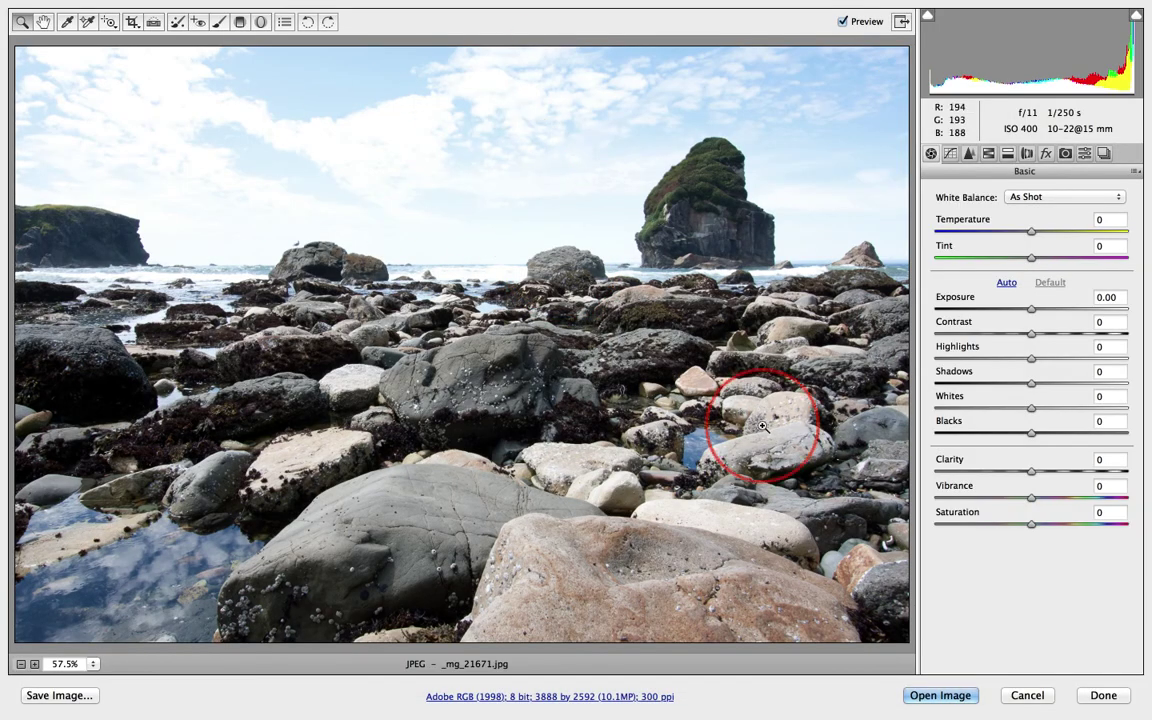
Apply Auto tone, compare and reset to Default, then reapply Auto (Exposure −0.25, Whites +22)
left_click(1006, 284)
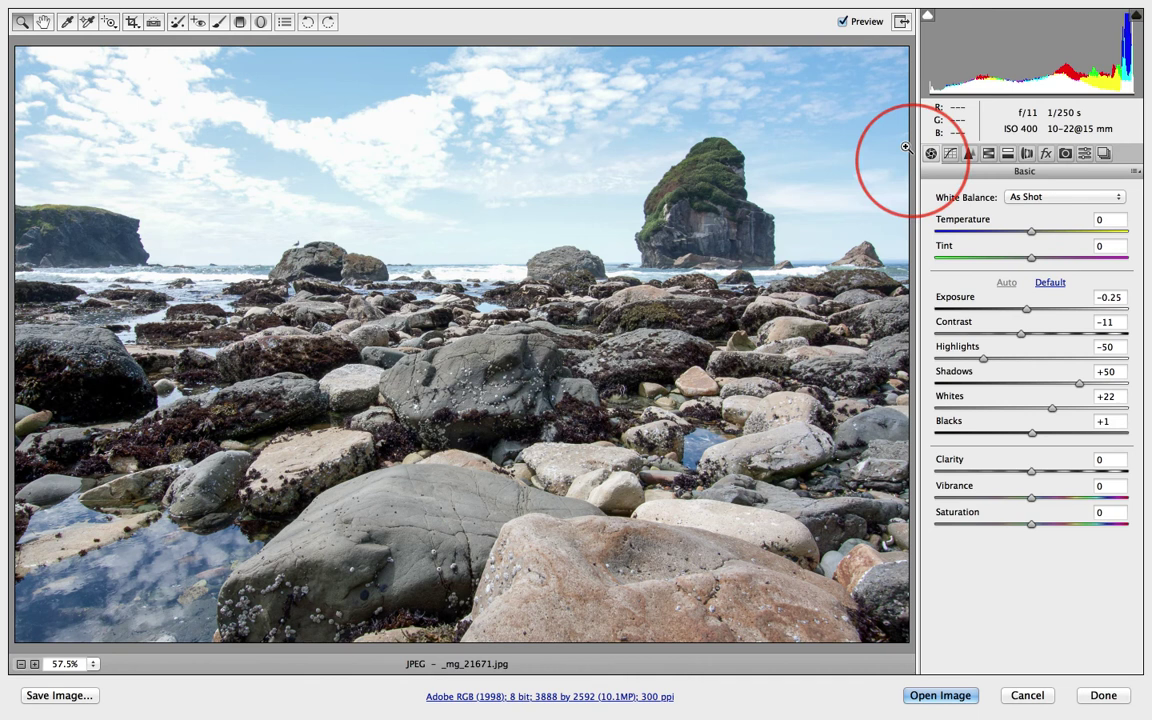
left_click(843, 22)
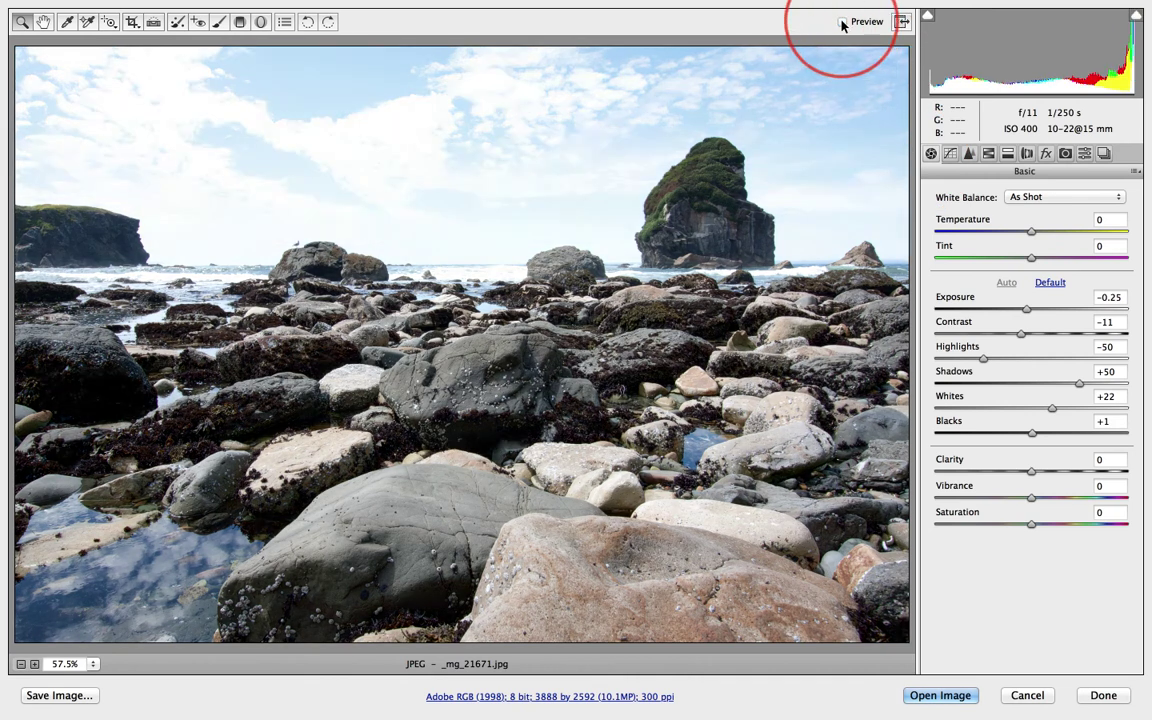
left_click(843, 22)
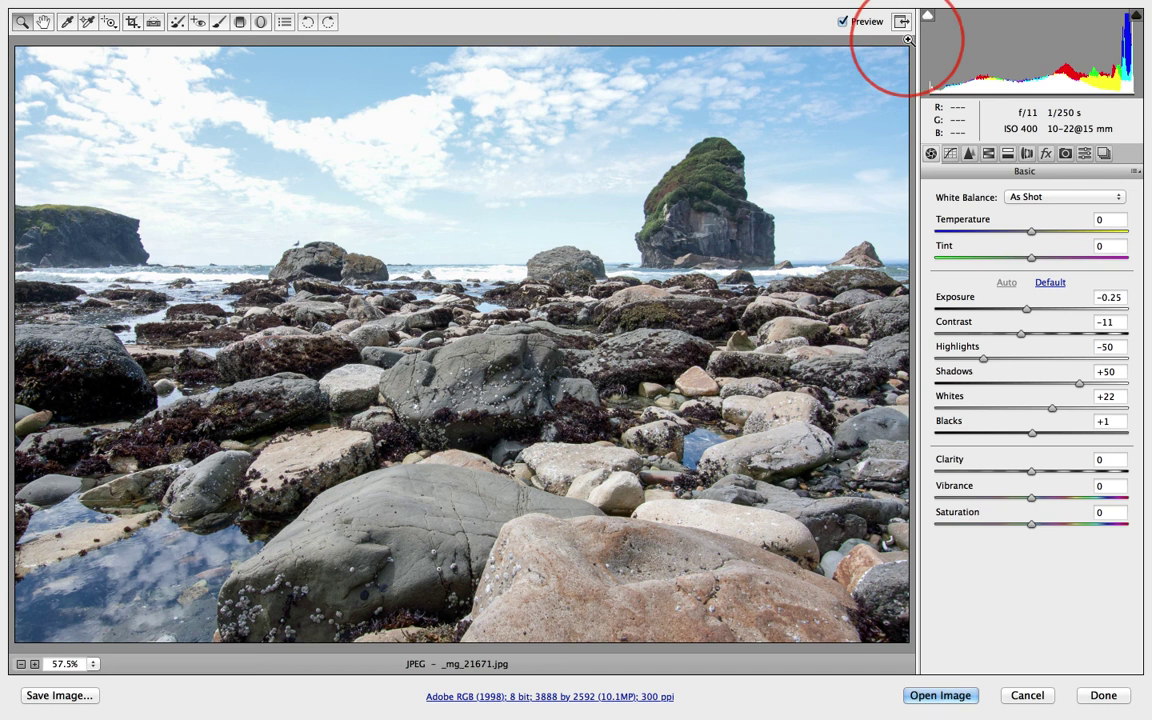
left_click(1050, 283)
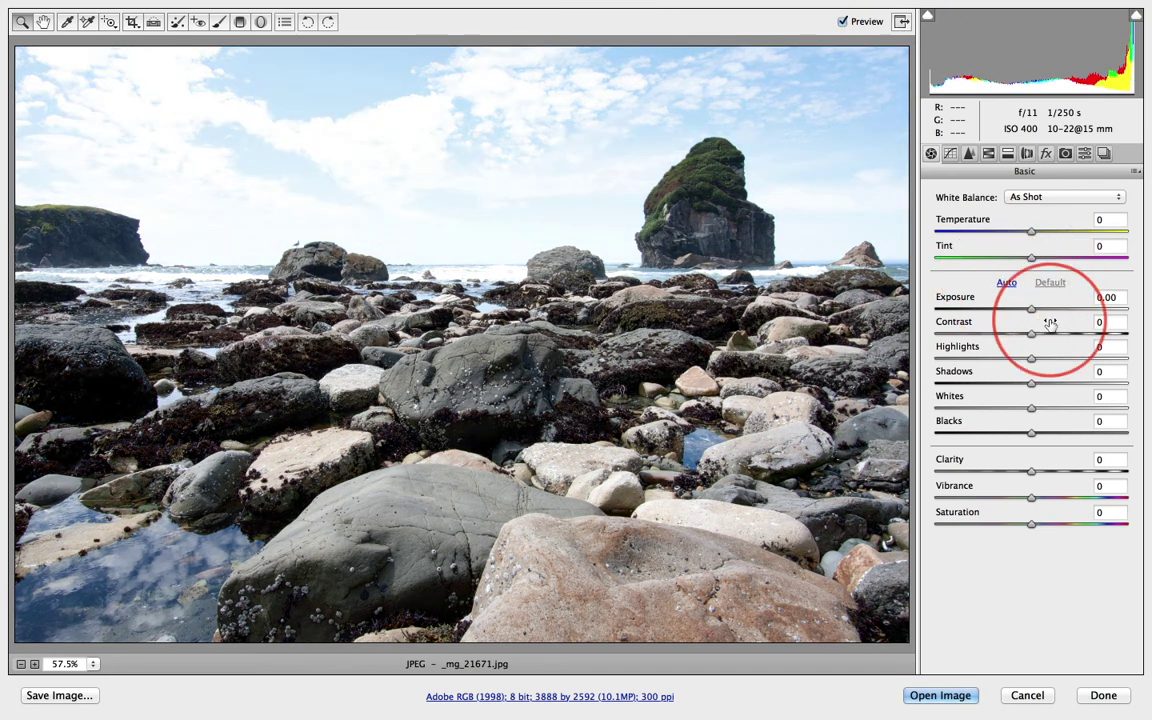
left_click(1006, 283)
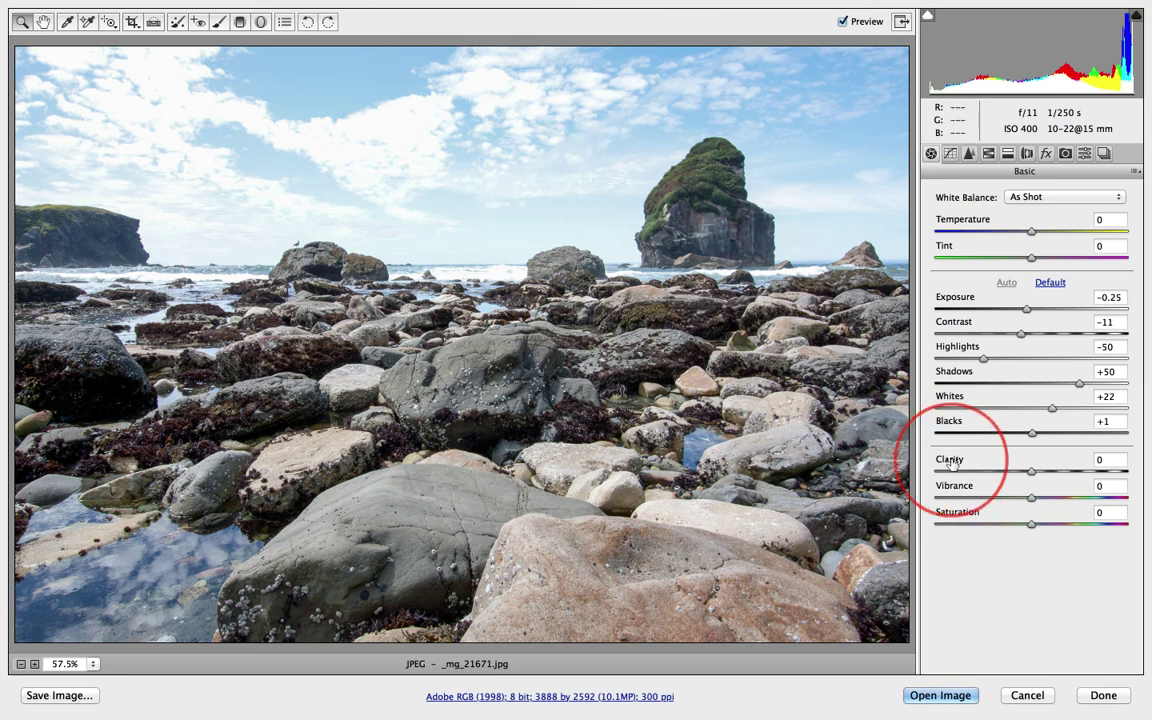
Set Clarity +32 and Vibrance +21, and ease Highlights from −50 to −34
left_click_drag(952, 460, 1083, 486)
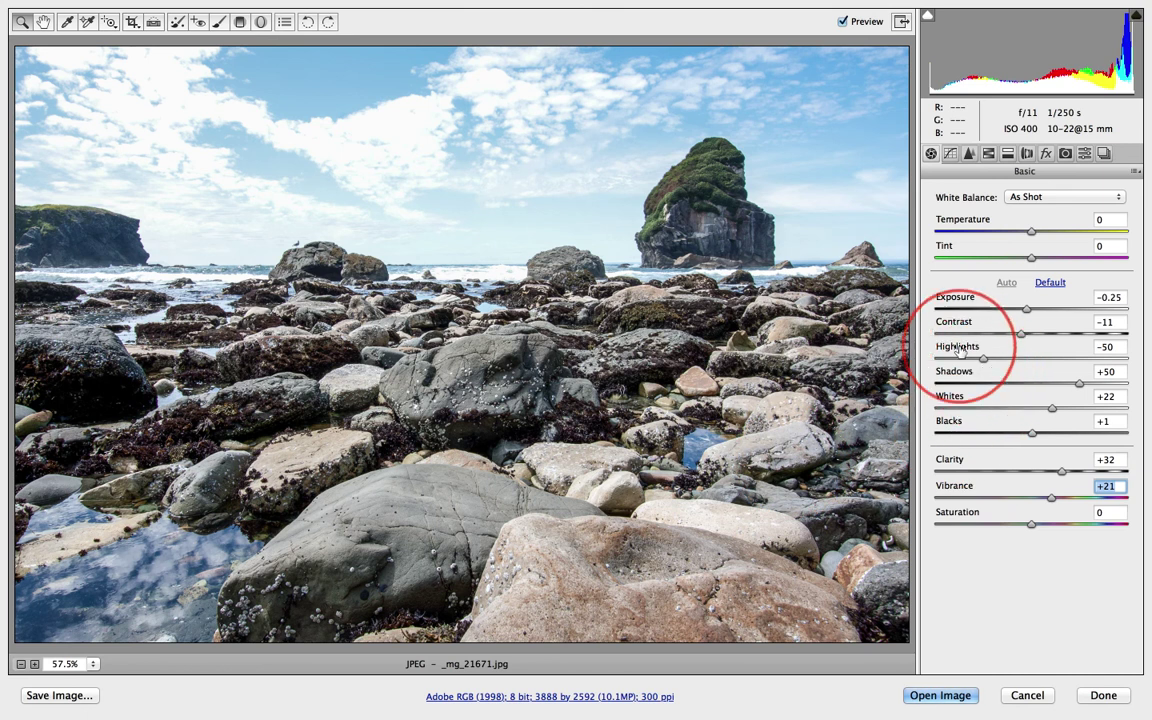
left_click_drag(958, 349, 972, 349)
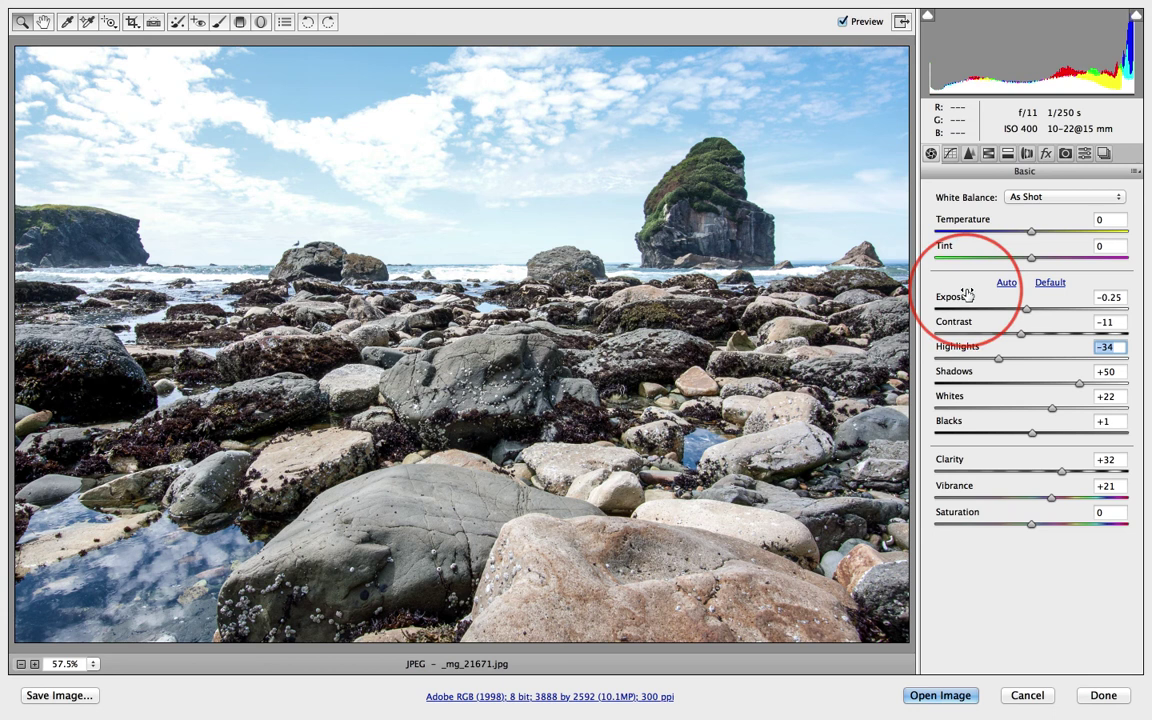
On the Tone Curve, set Shadows −26, Darks −22, Lights +9 and Highlights +12
left_click(950, 153)
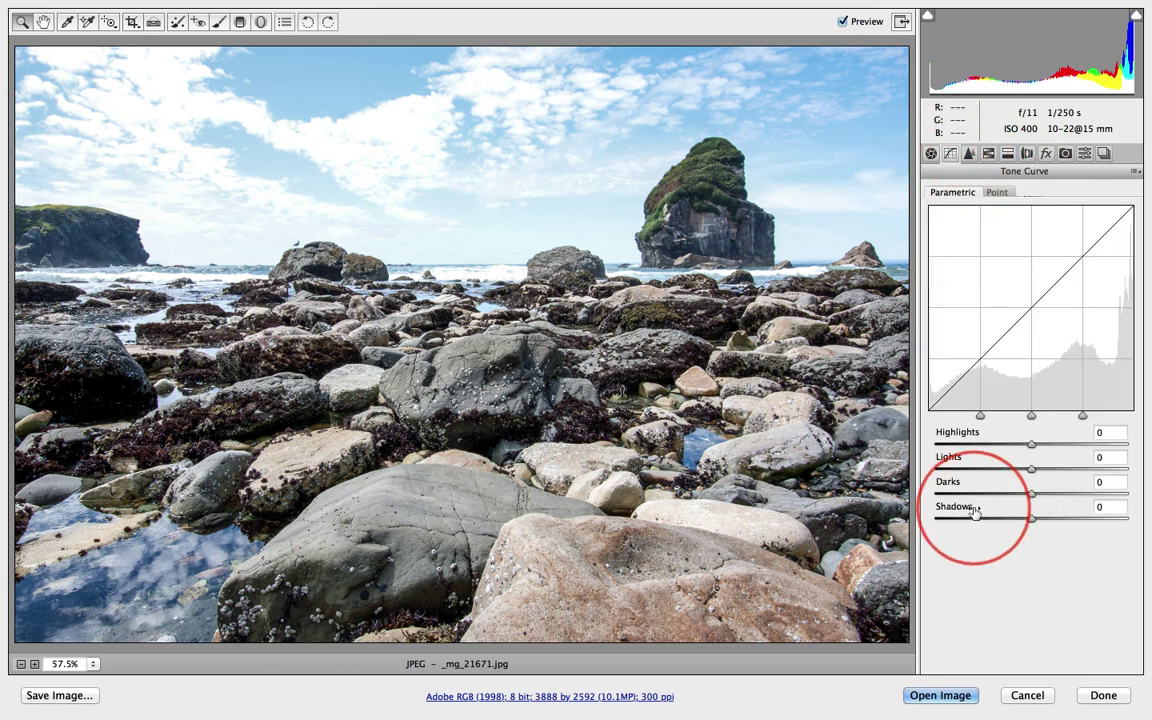
left_click_drag(975, 511, 944, 486)
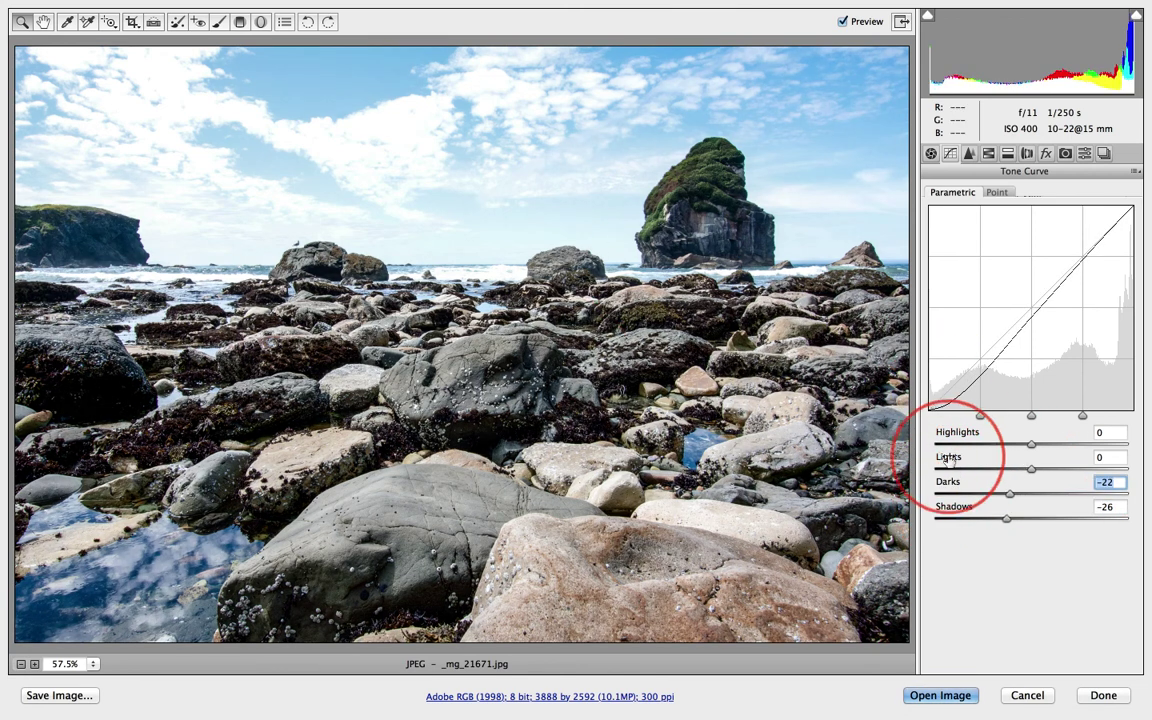
left_click_drag(948, 457, 965, 438)
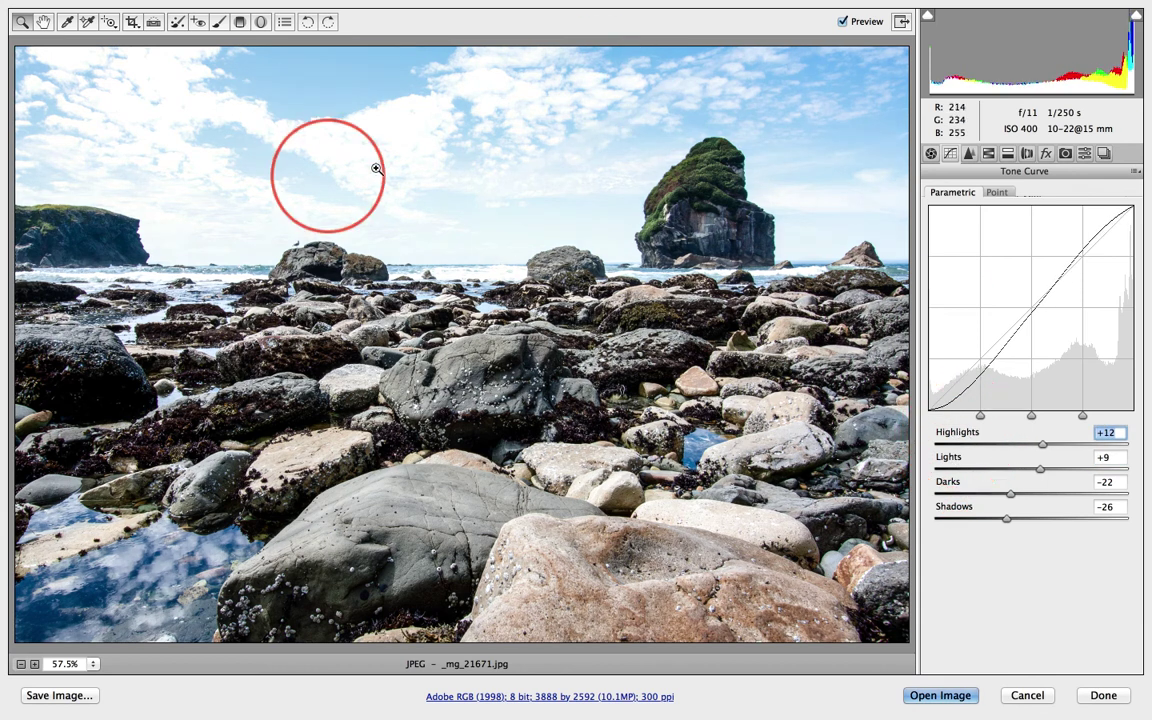
In Detail, set Sharpening Amount 27, Detail 36, Luminance 29 and Color 31
left_click(970, 154)
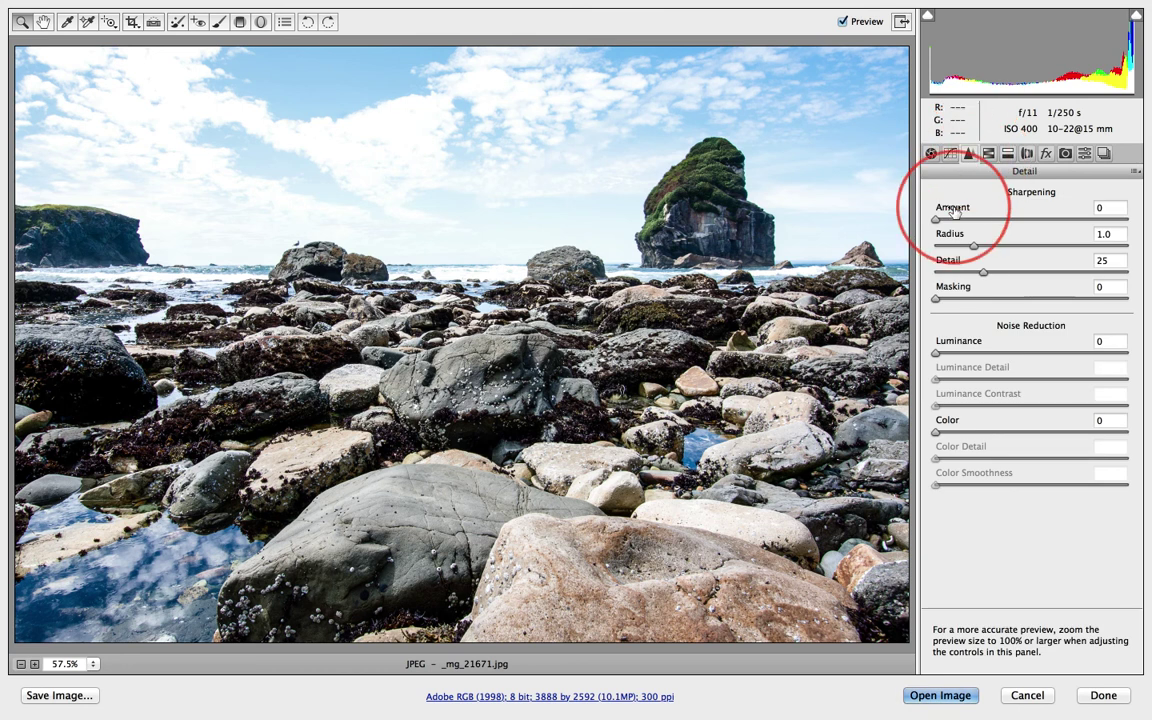
left_click_drag(954, 211, 973, 210)
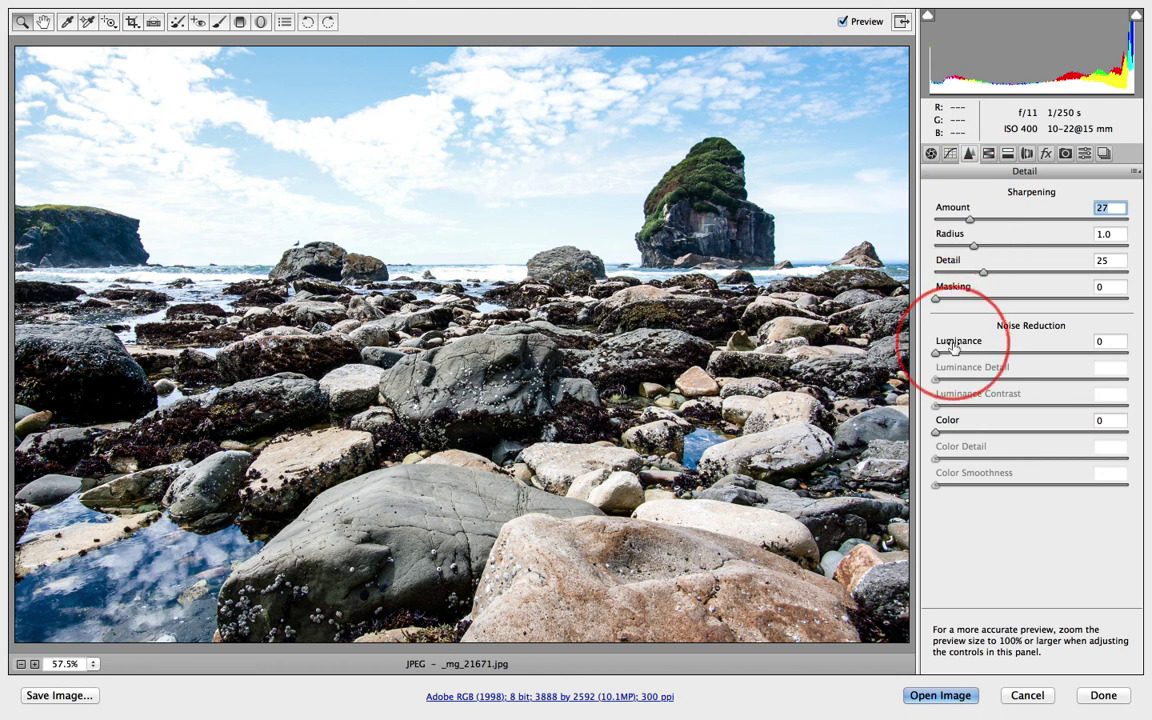
left_click_drag(954, 343, 978, 344)
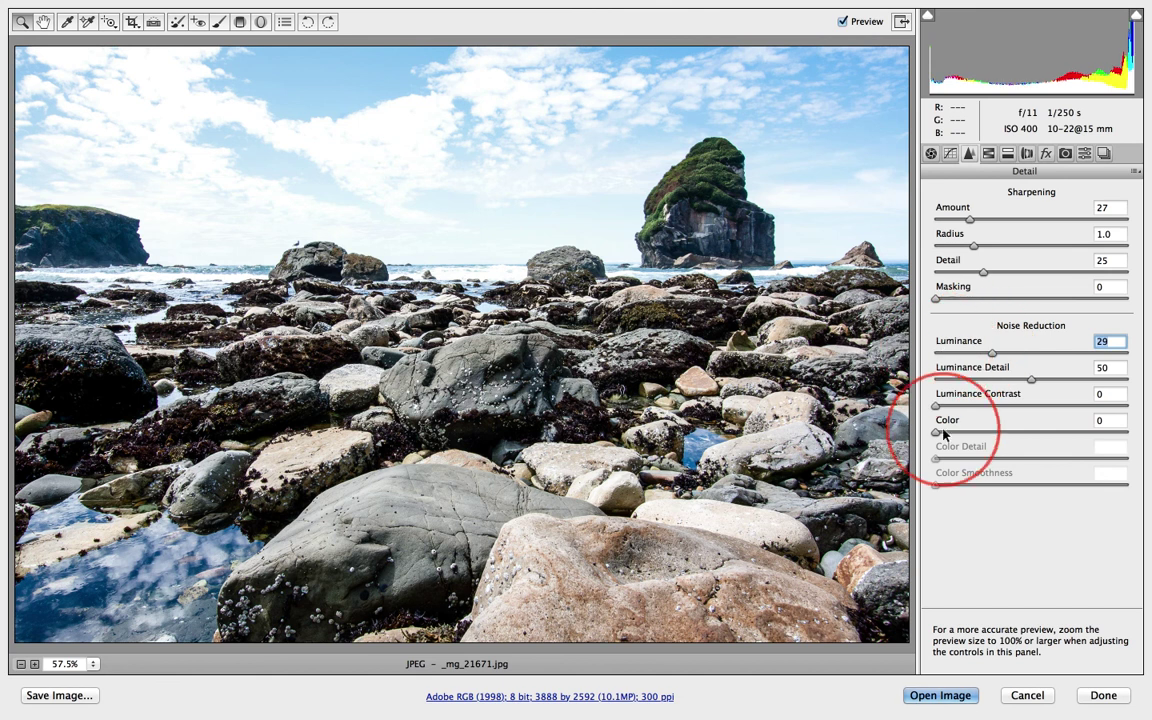
left_click_drag(940, 421, 967, 429)
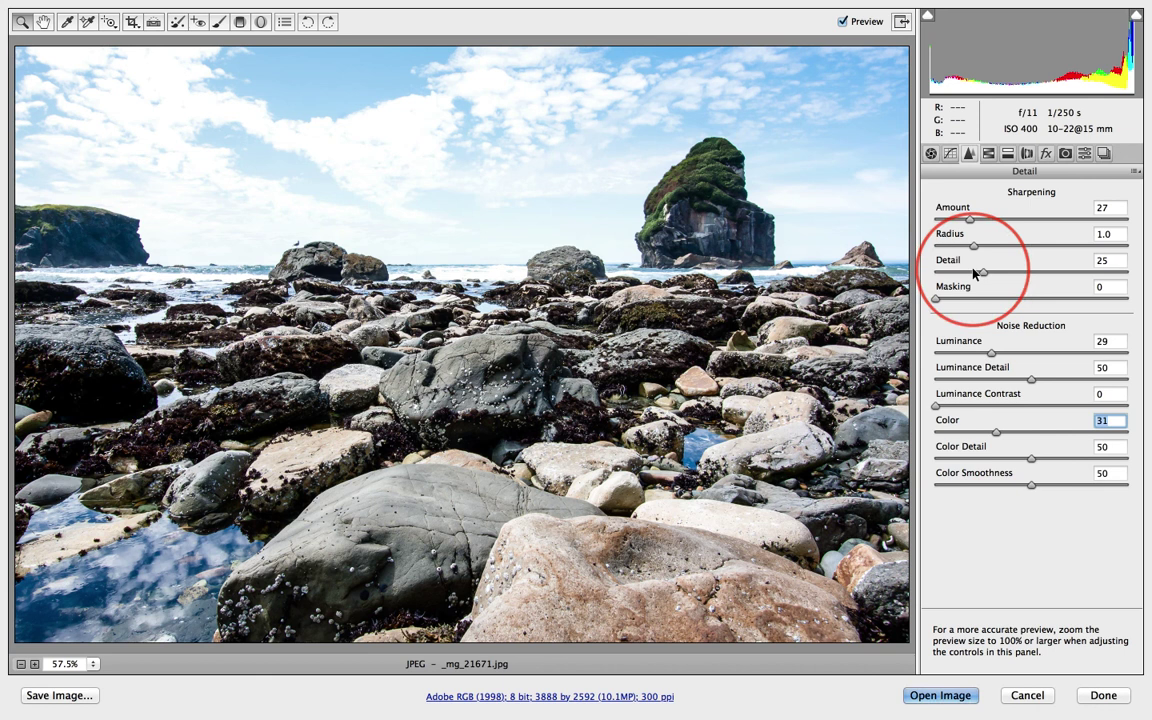
left_click_drag(948, 262, 957, 263)
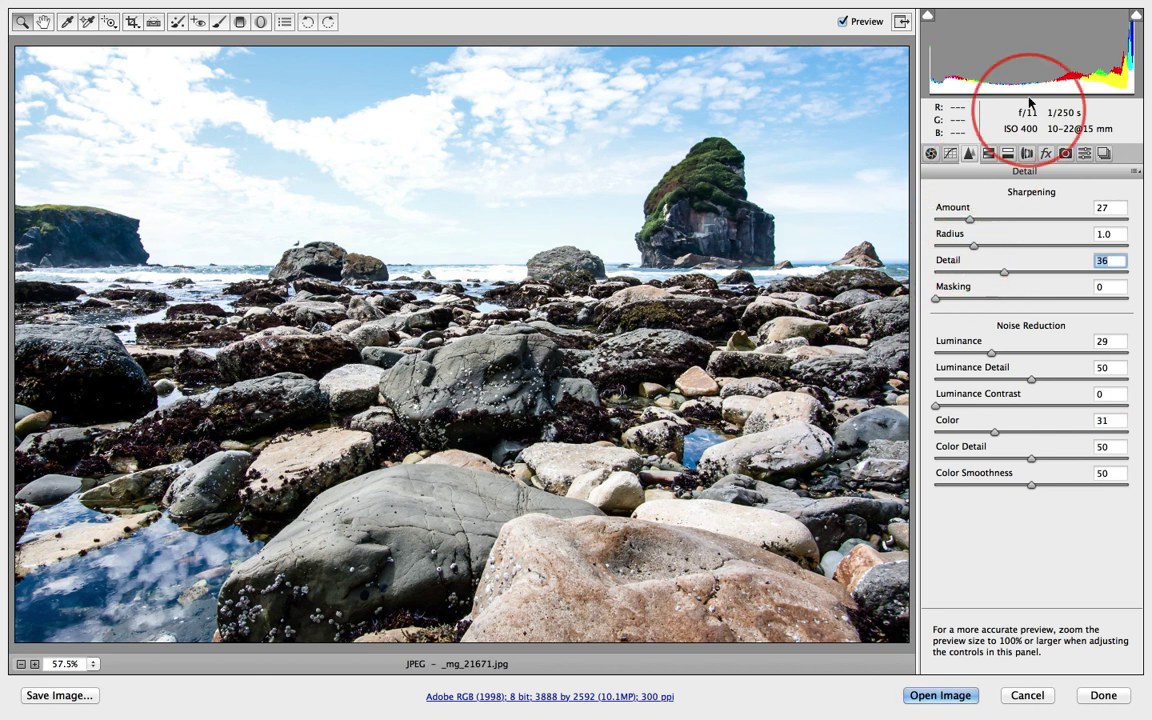
In HSL Luminance, set Oranges −20, Yellows −21, Aquas −28, Blues −14, Purples −26
left_click(989, 154)
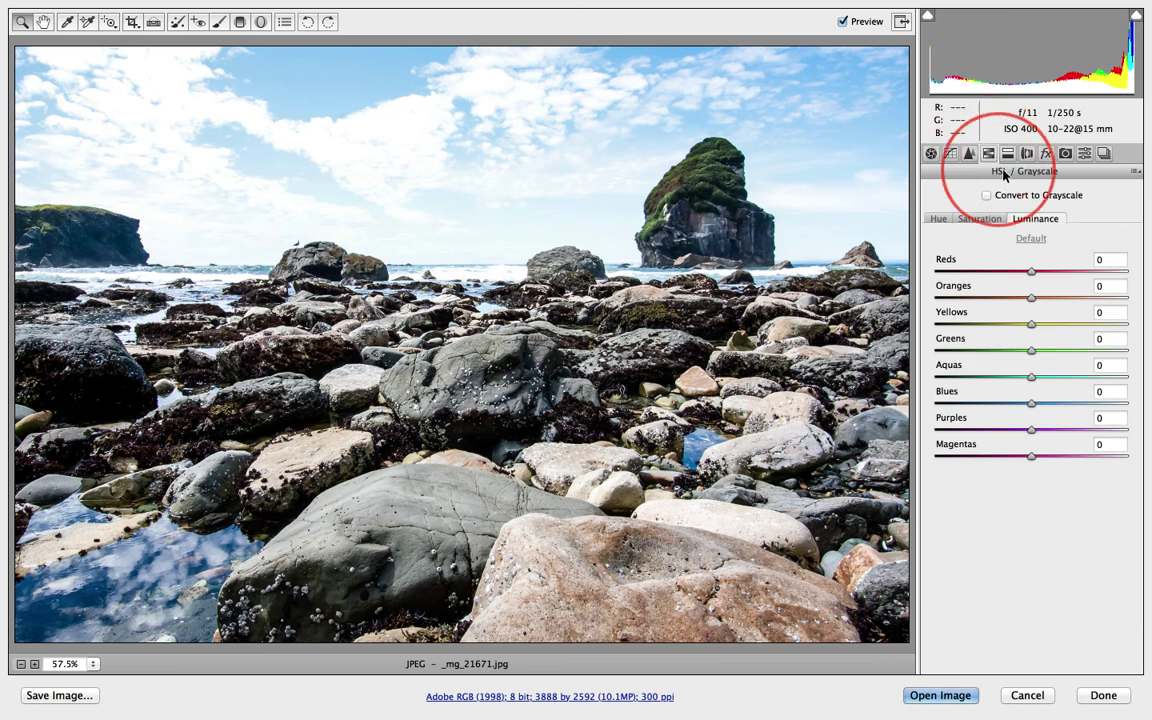
left_click(937, 219)
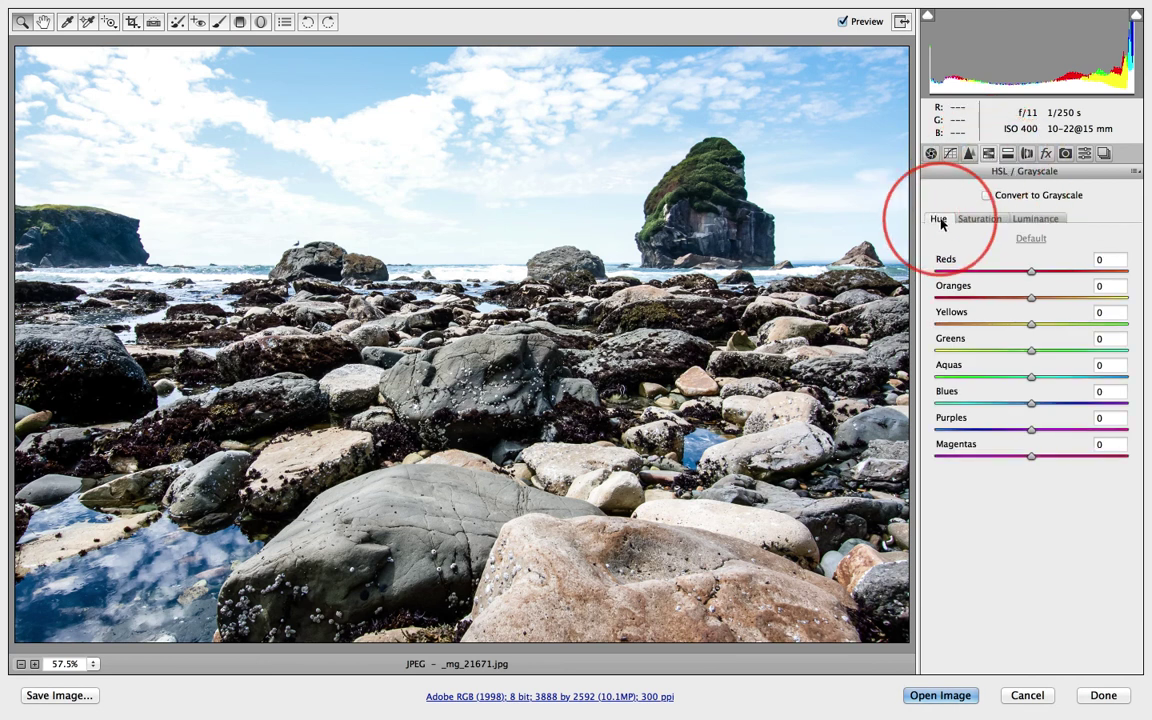
left_click(977, 219)
left_click(1036, 219)
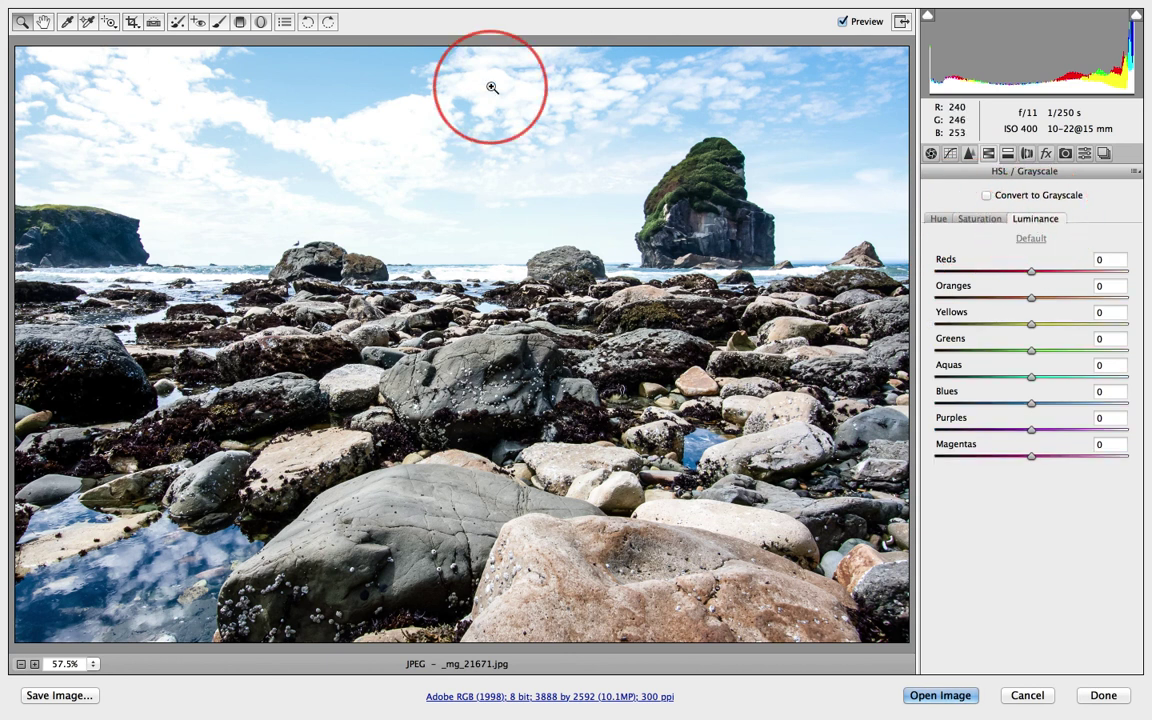
left_click_drag(973, 392, 565, 347)
left_click_drag(964, 420, 934, 422)
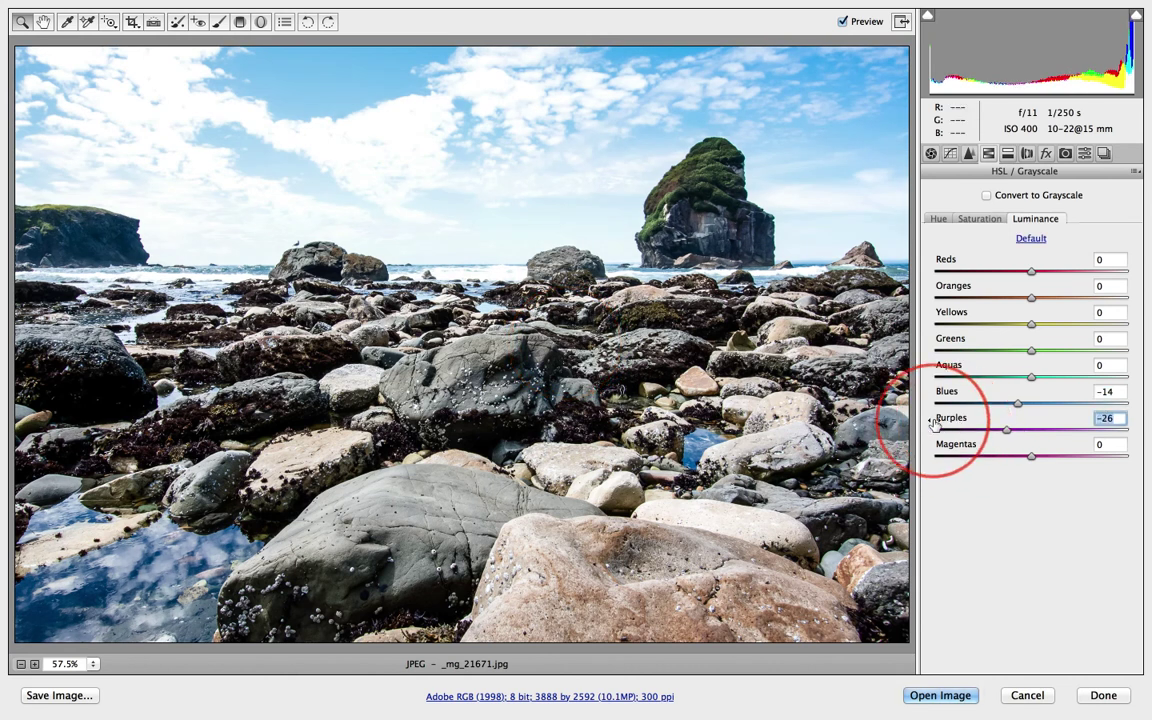
left_click_drag(948, 367, 946, 370)
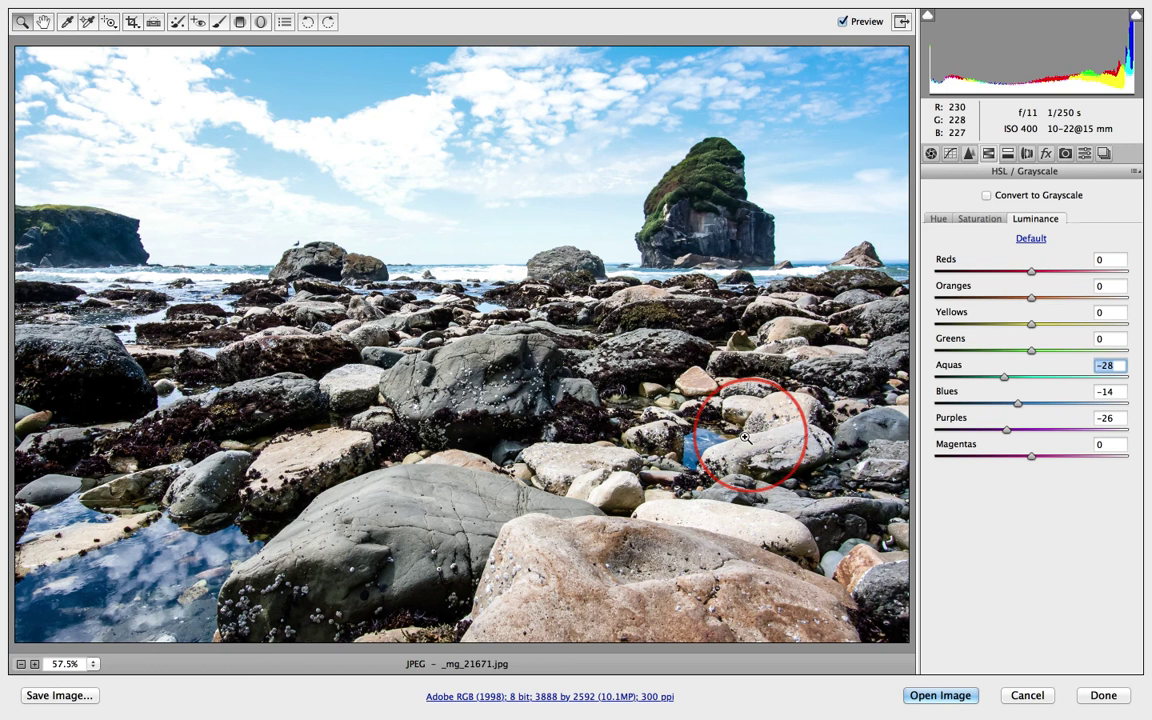
left_click_drag(959, 317, 956, 290)
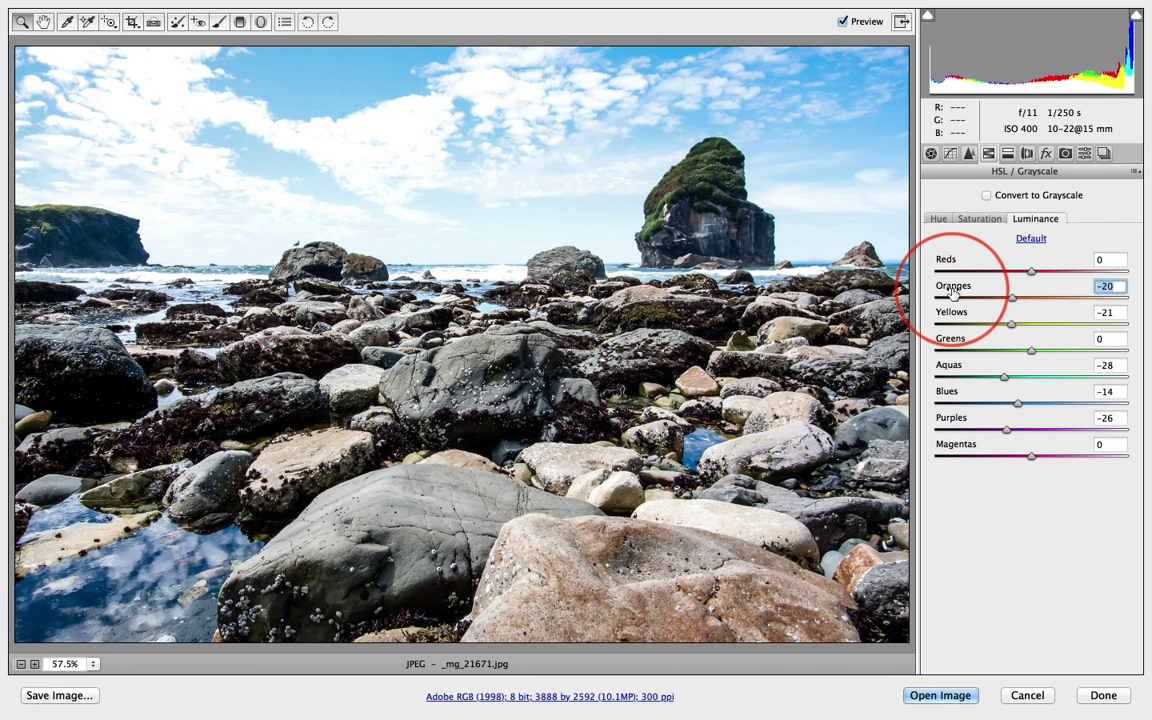
left_click(845, 23)
left_click(845, 23)
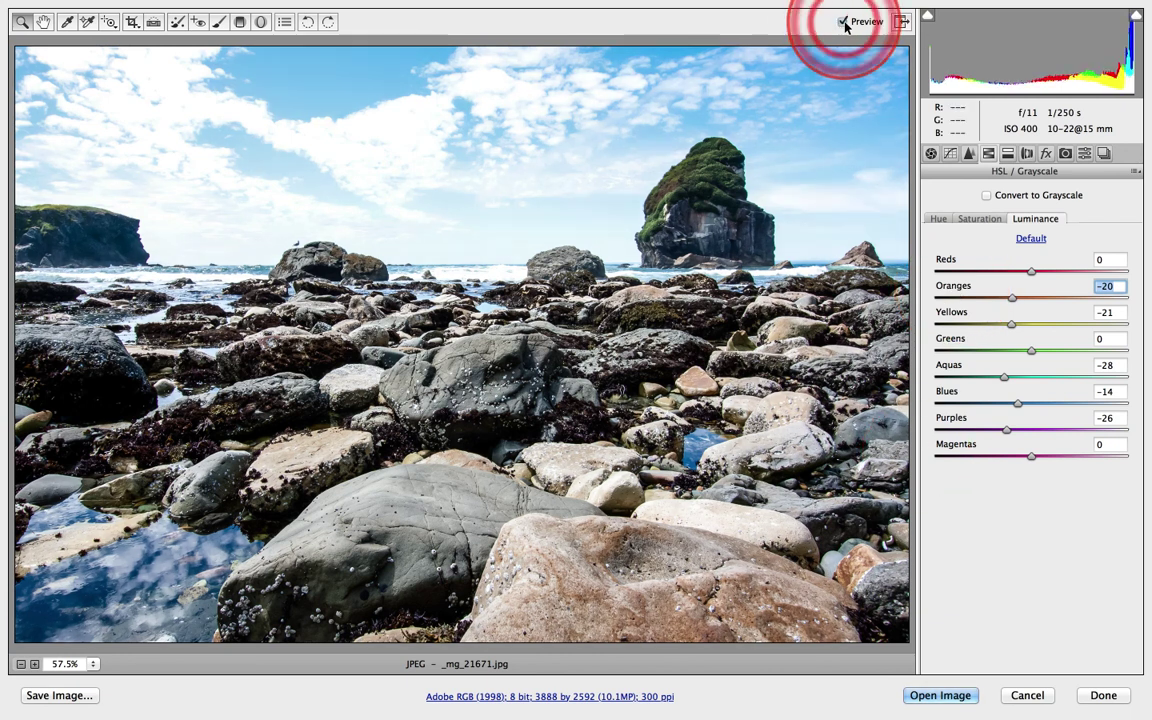
Open the adjusted photo in Photoshop and draw a Ruler line along the horizon
left_click(940, 695)
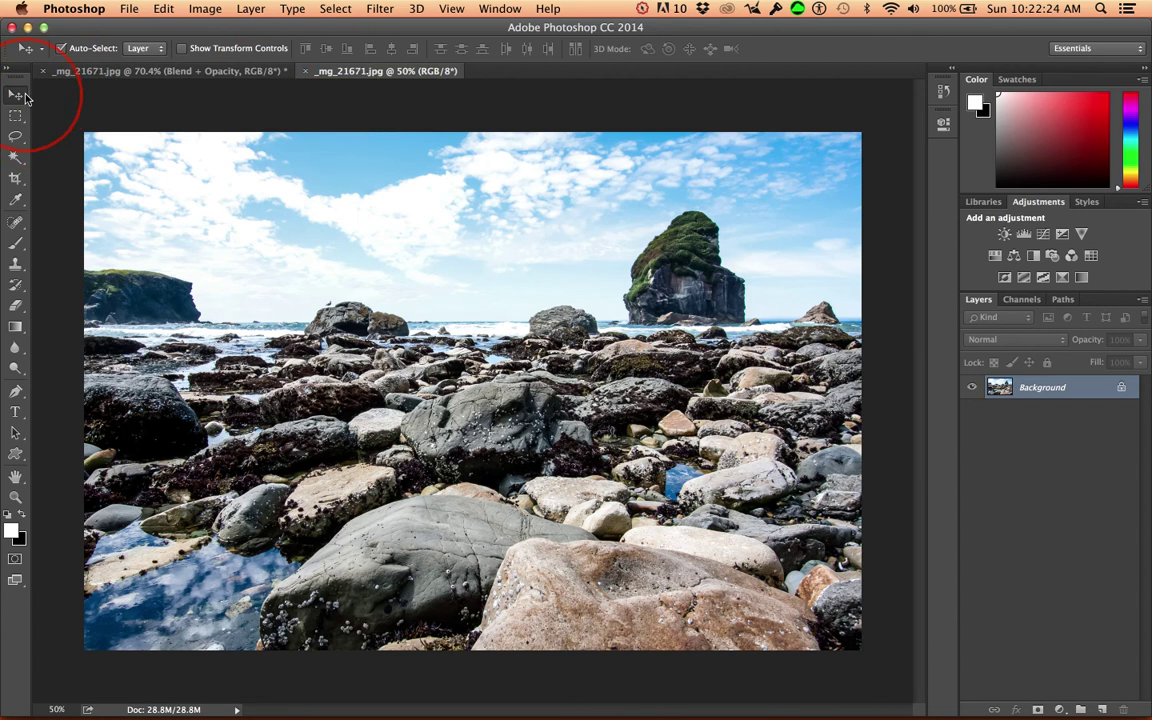
left_click(15, 204)
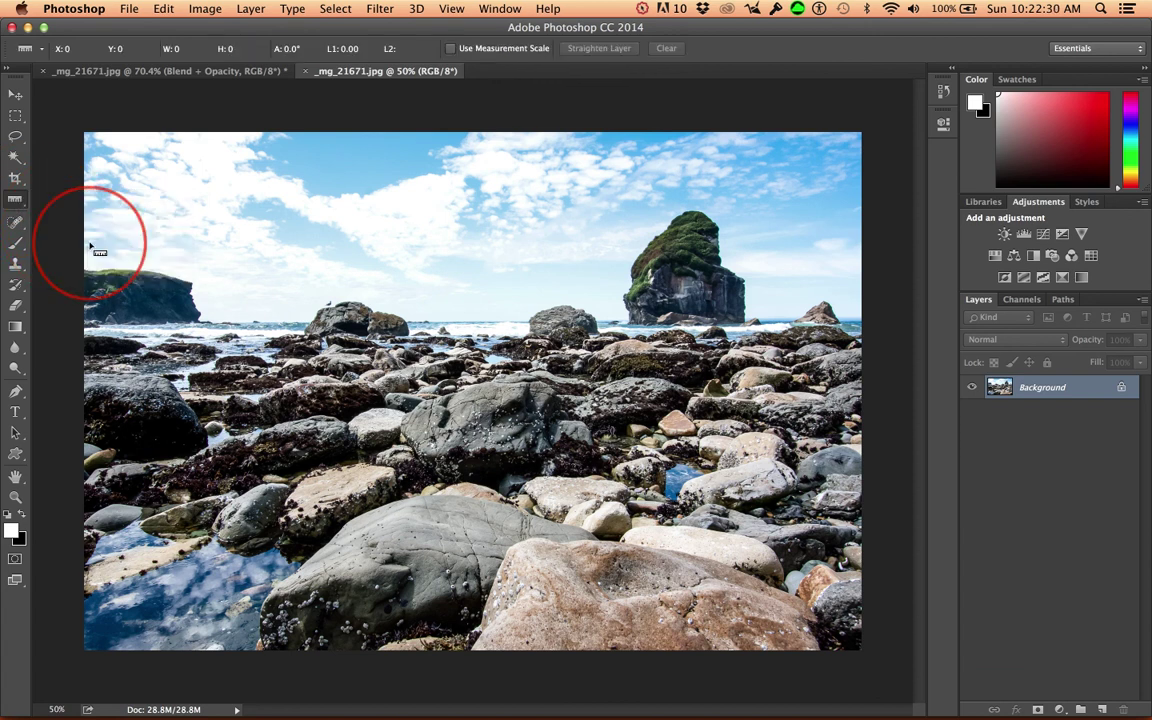
left_click_drag(240, 323, 855, 322)
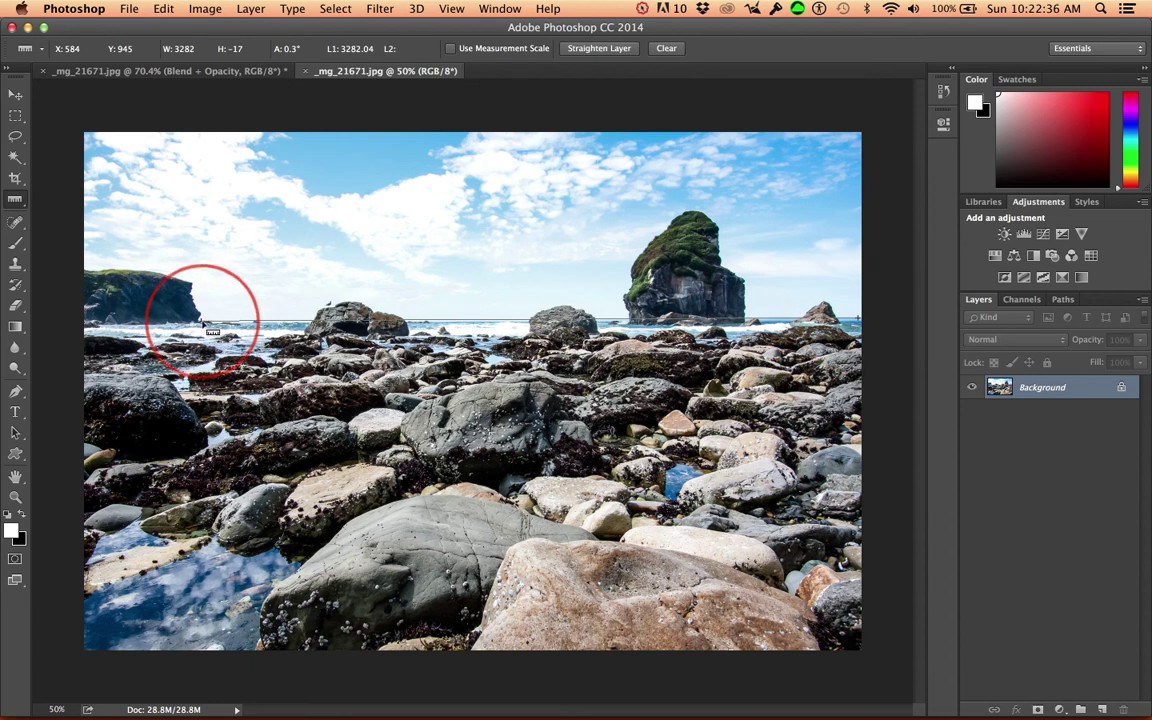
Fine-tune the ruler line's endpoints onto the horizon, measuring a 0.3° tilt
left_click_drag(203, 325, 205, 328)
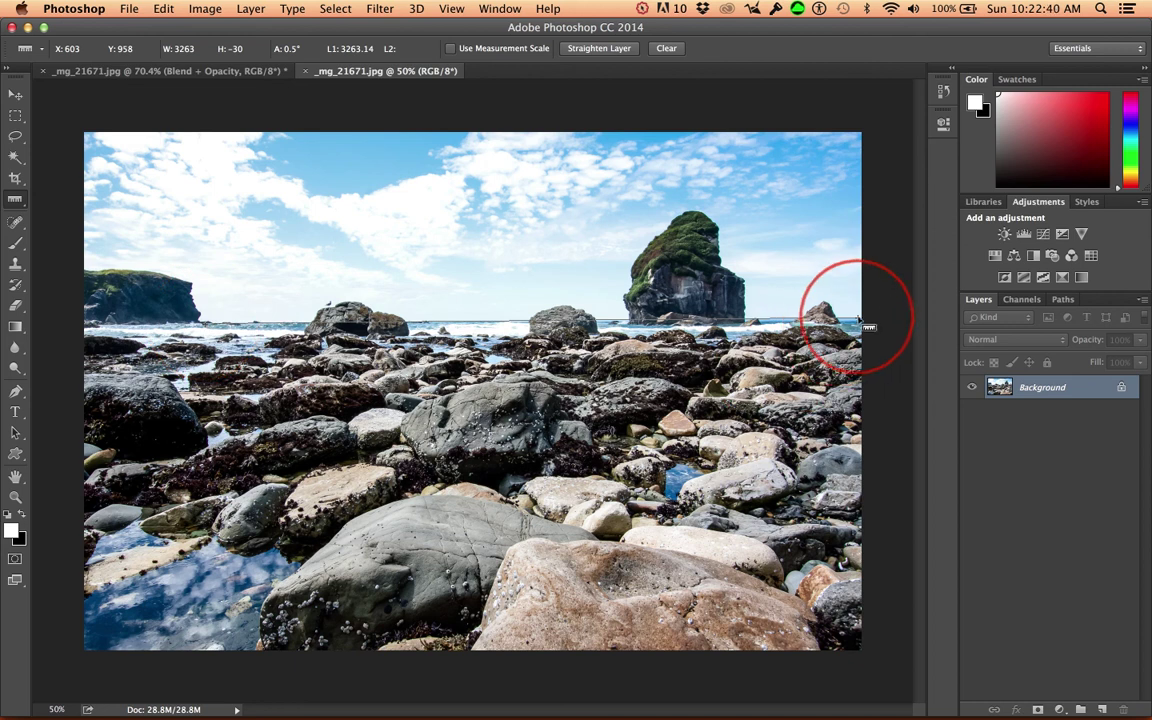
mouse_move(869, 327)
left_mouse_down()
mouse_move(872, 345)
mouse_move(851, 338)
mouse_move(869, 333)
left_mouse_up()
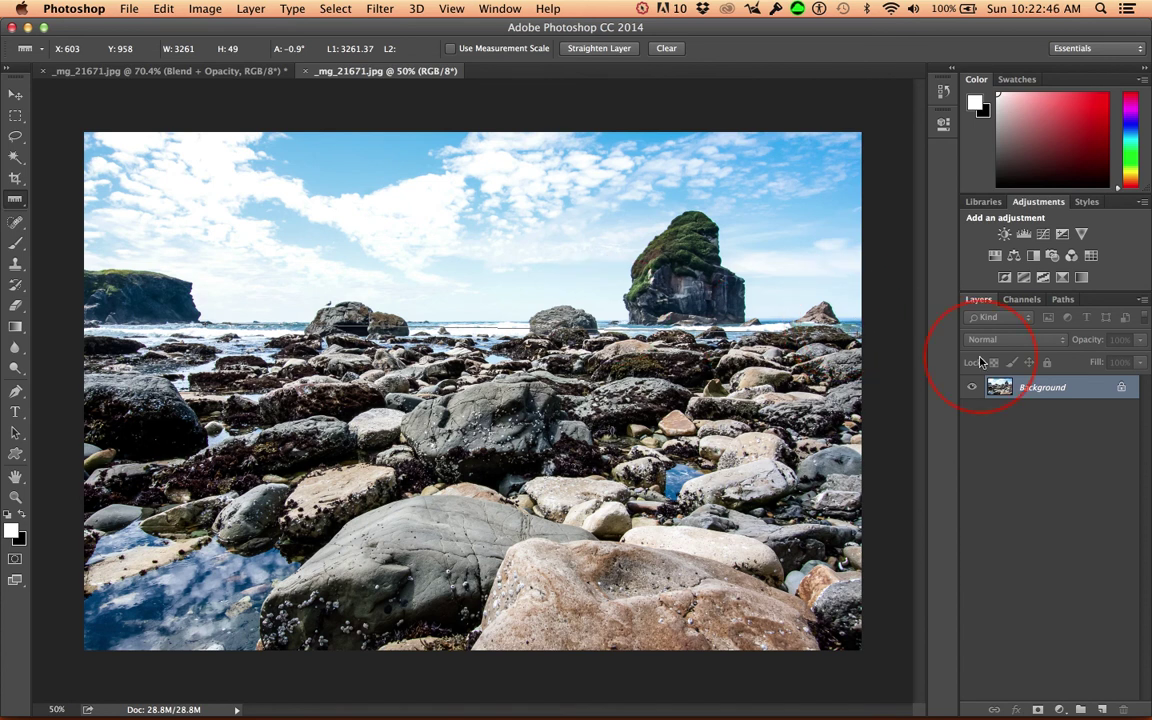
left_click_drag(868, 351, 869, 329)
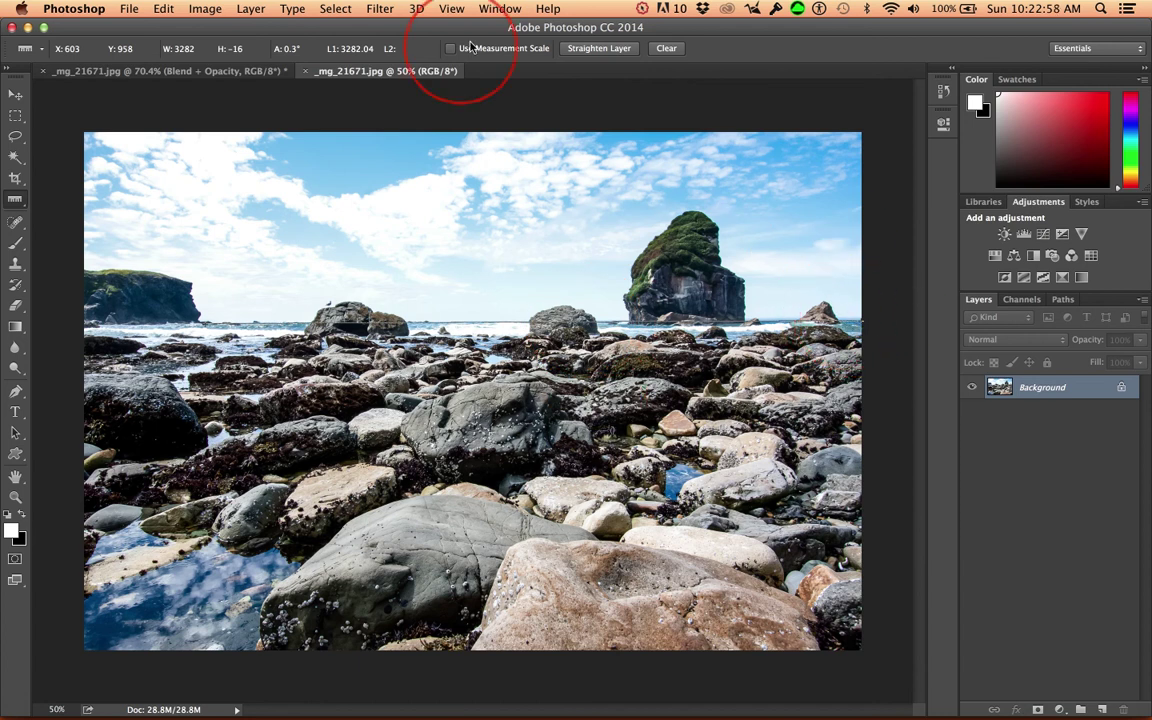
Level the horizon with Straighten Layer and bring up a crop frame around the photo
left_click(597, 49)
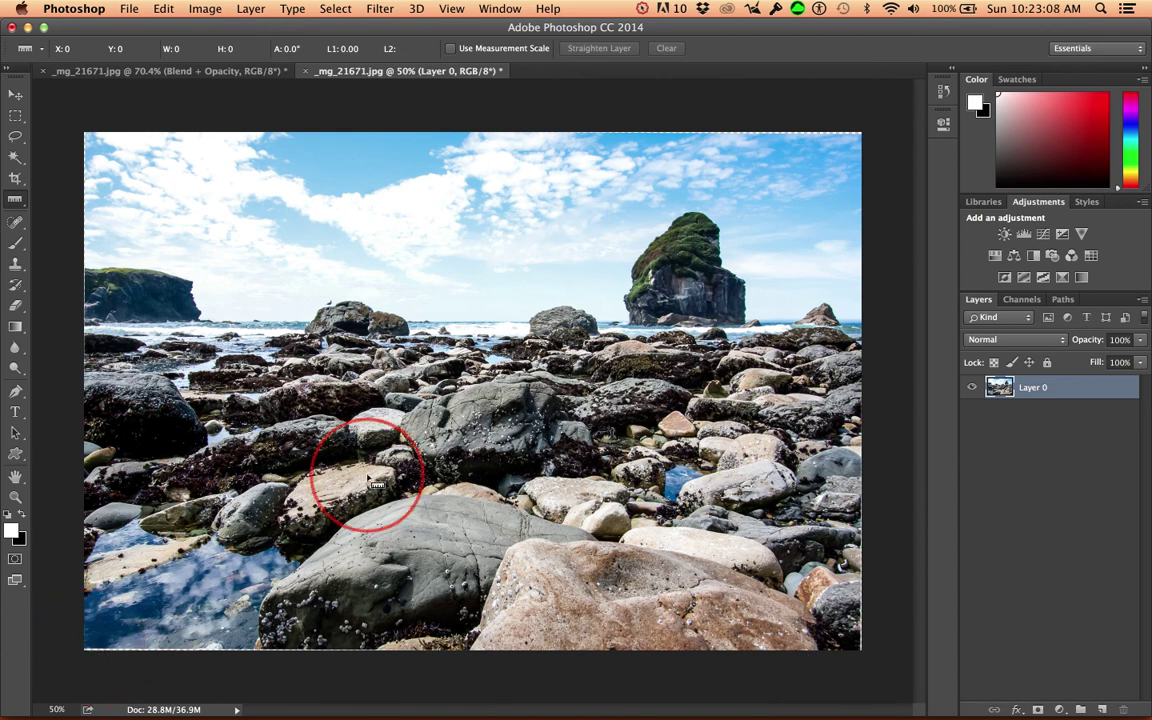
left_click(15, 178)
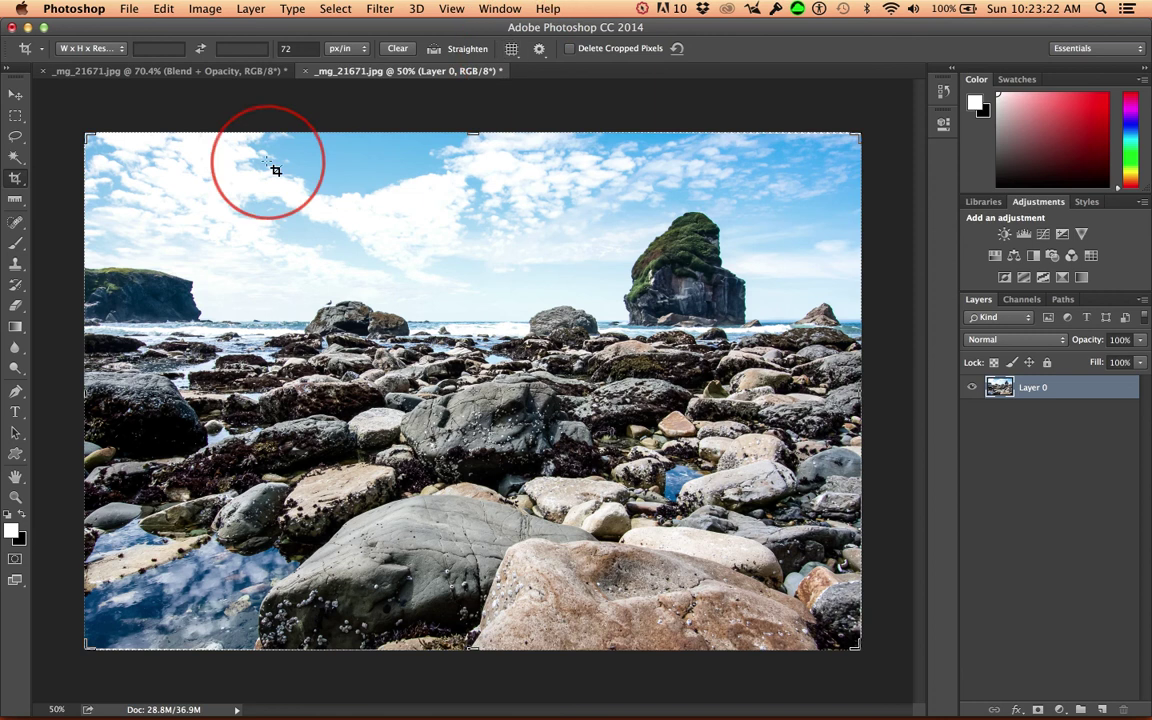
Start a rule-of-thirds crop and pull the crop box in from the top-left corner
left_click(239, 166)
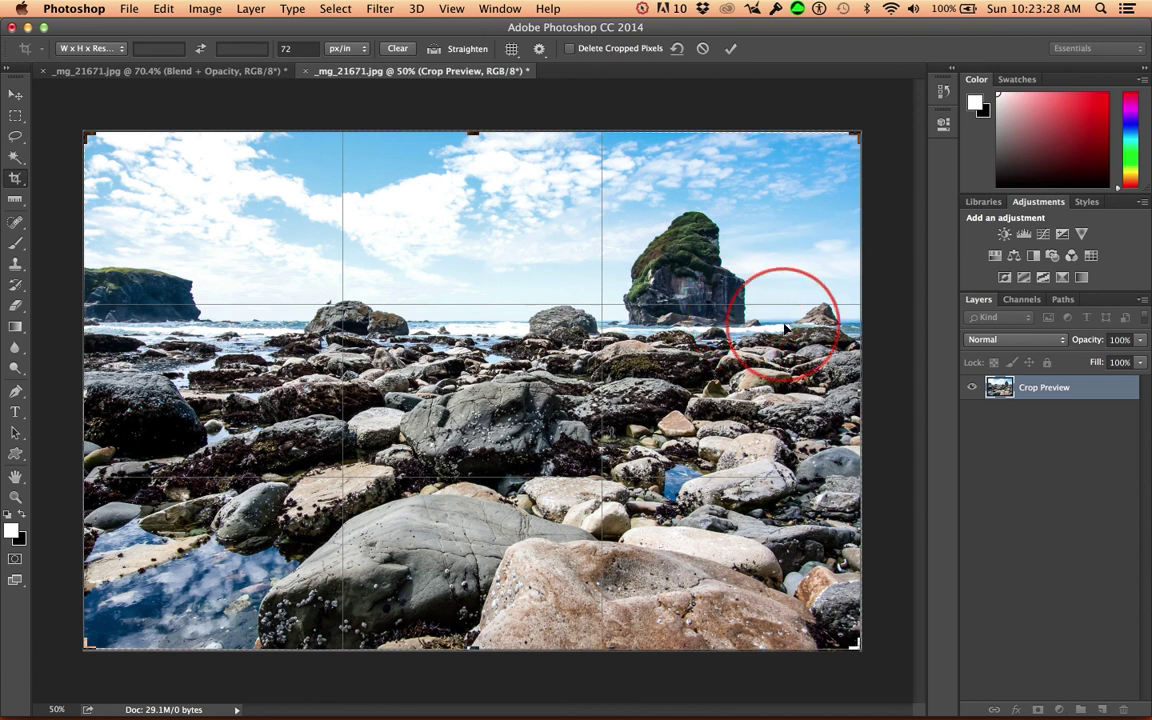
left_click_drag(86, 137, 95, 149)
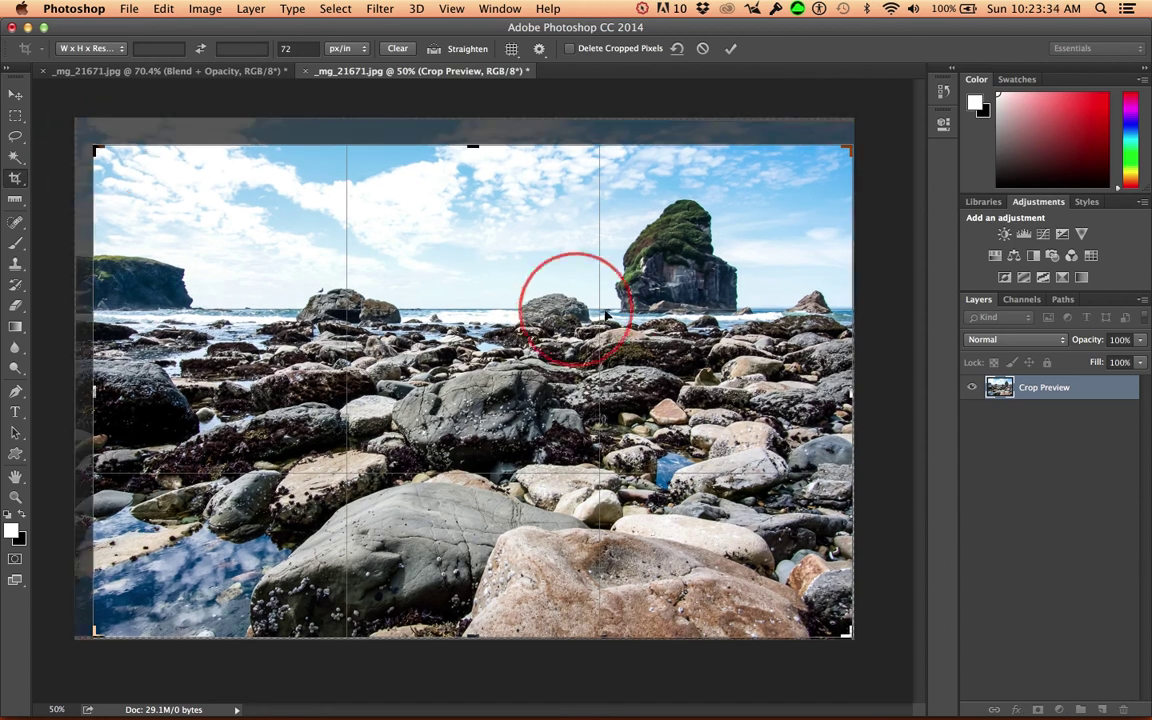
left_click(700, 378)
left_click_drag(700, 378, 700, 375)
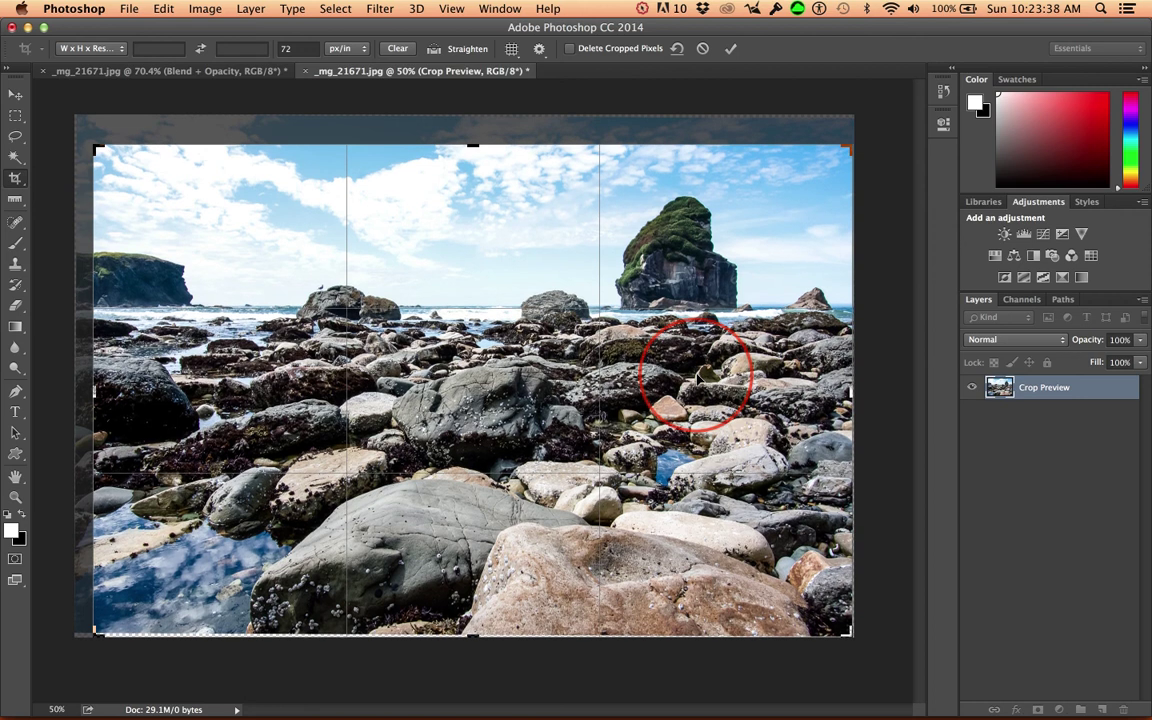
Nudge the photo to put the horizon on the upper third line, refine the corner, and apply the crop
key("shift+Down")
key("shift+Down")
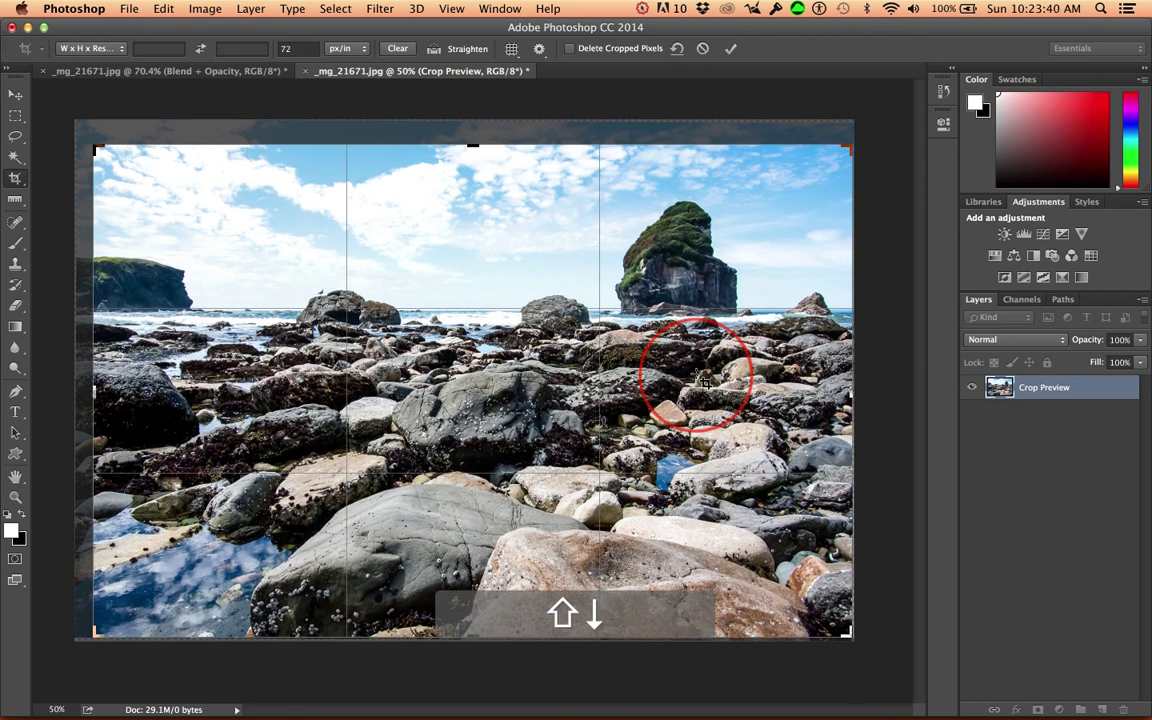
key("shift+Down")
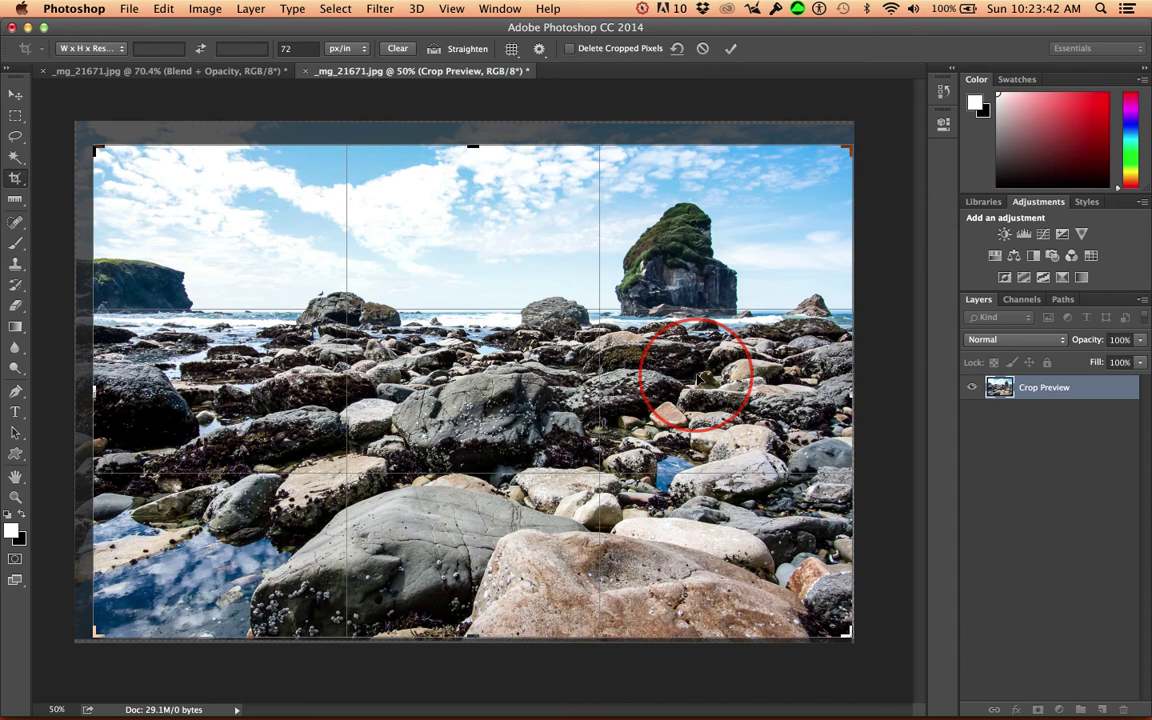
key("Left")
key("Left")
key("Left")
key("Left")
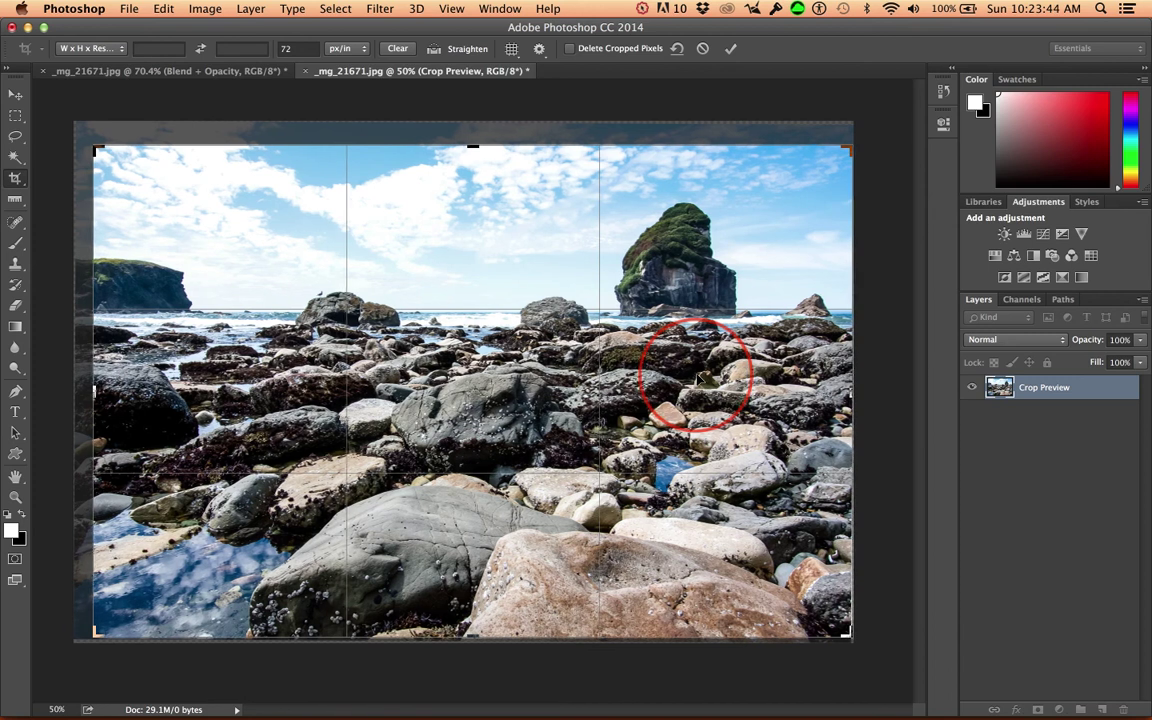
key("Right")
key("Right")
key("Right")
key("Right")
key("Right")
key("Right")
key("Right")
key("Right")
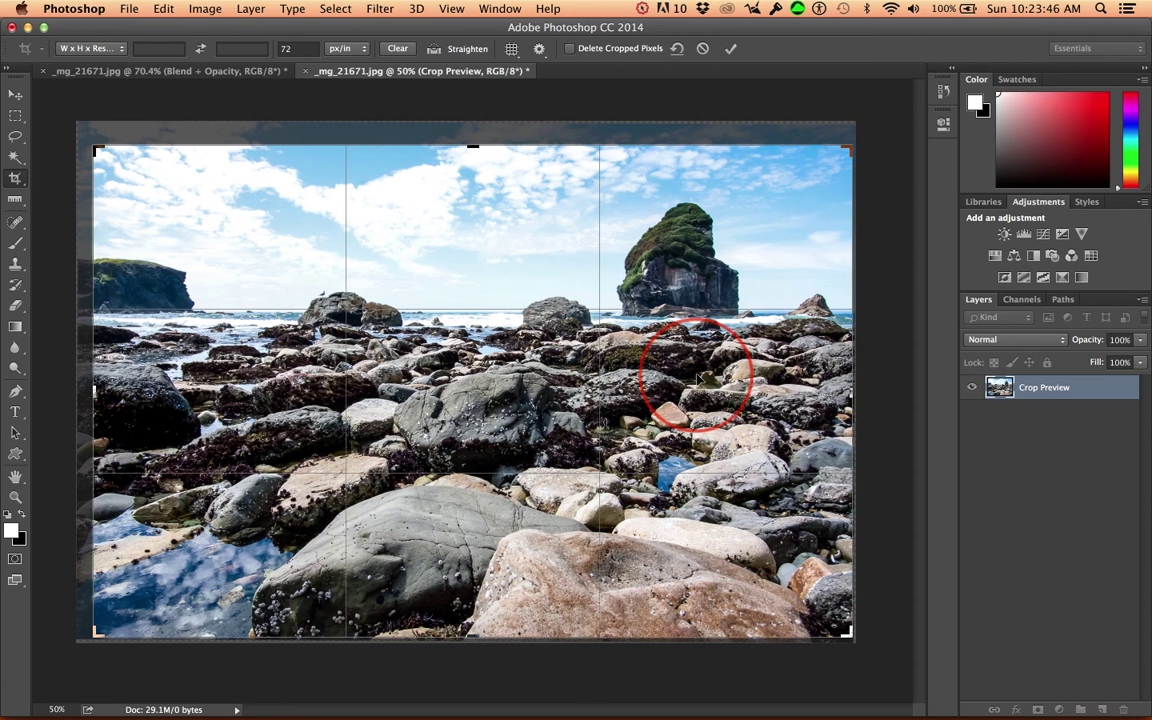
key("Right")
key("Right")
key("Right")
key("Right")
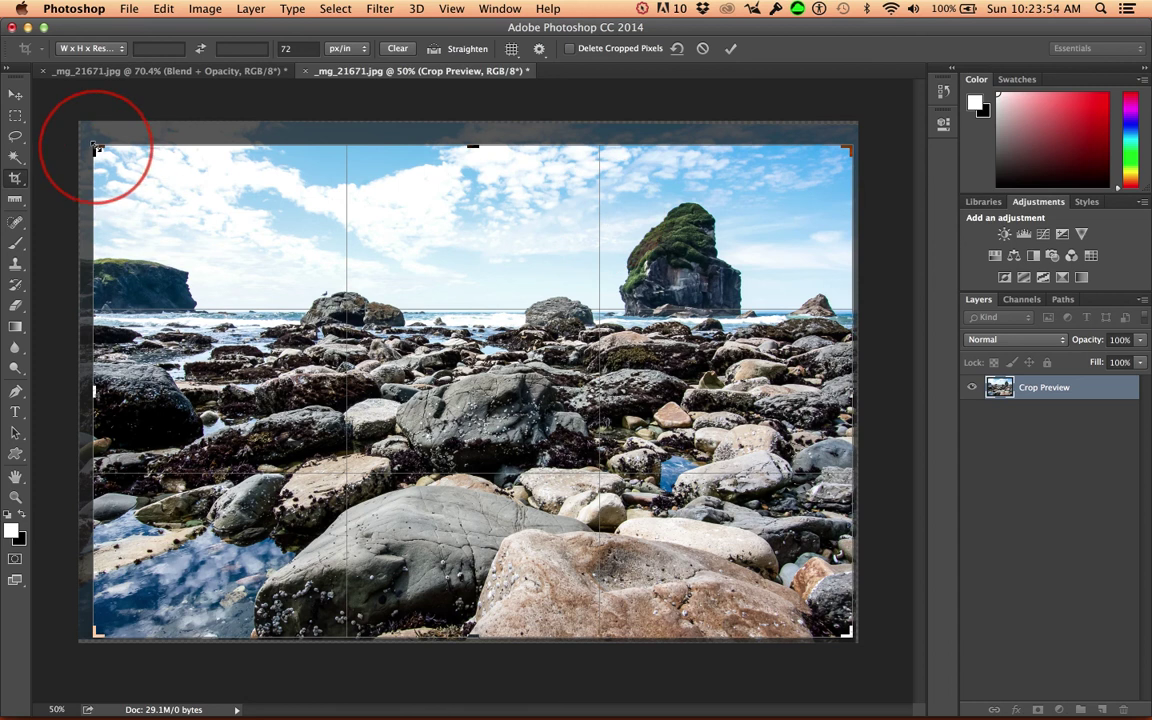
left_click_drag(97, 151, 99, 150)
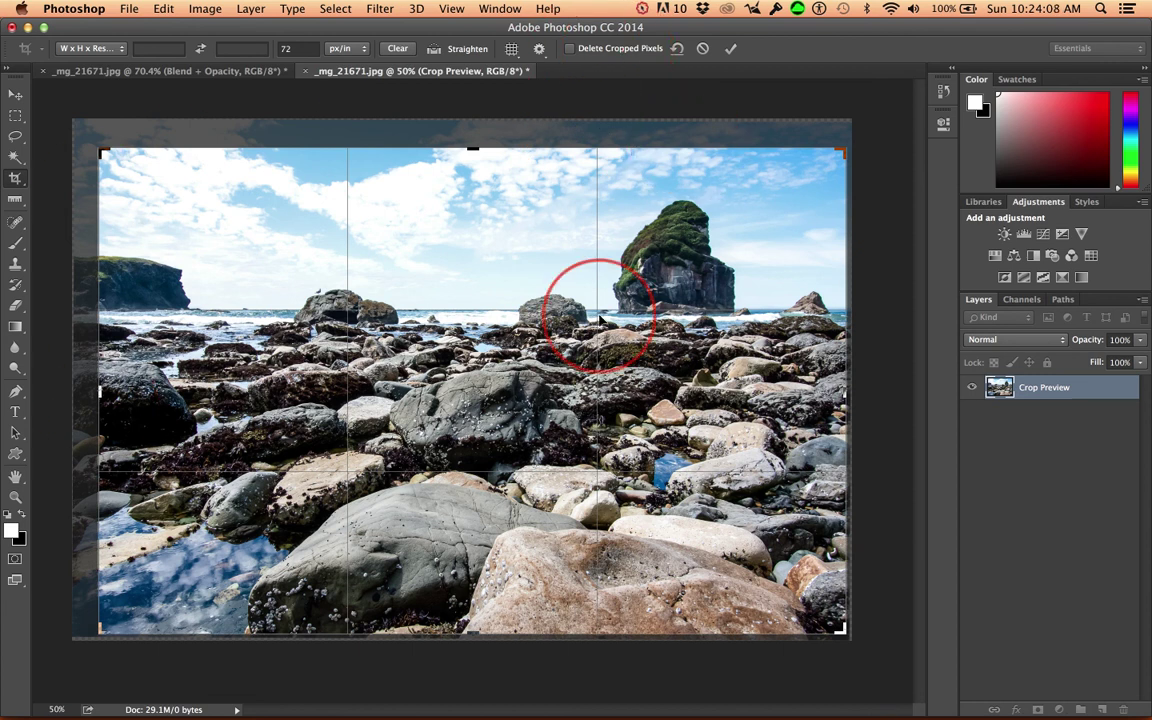
key("Return")
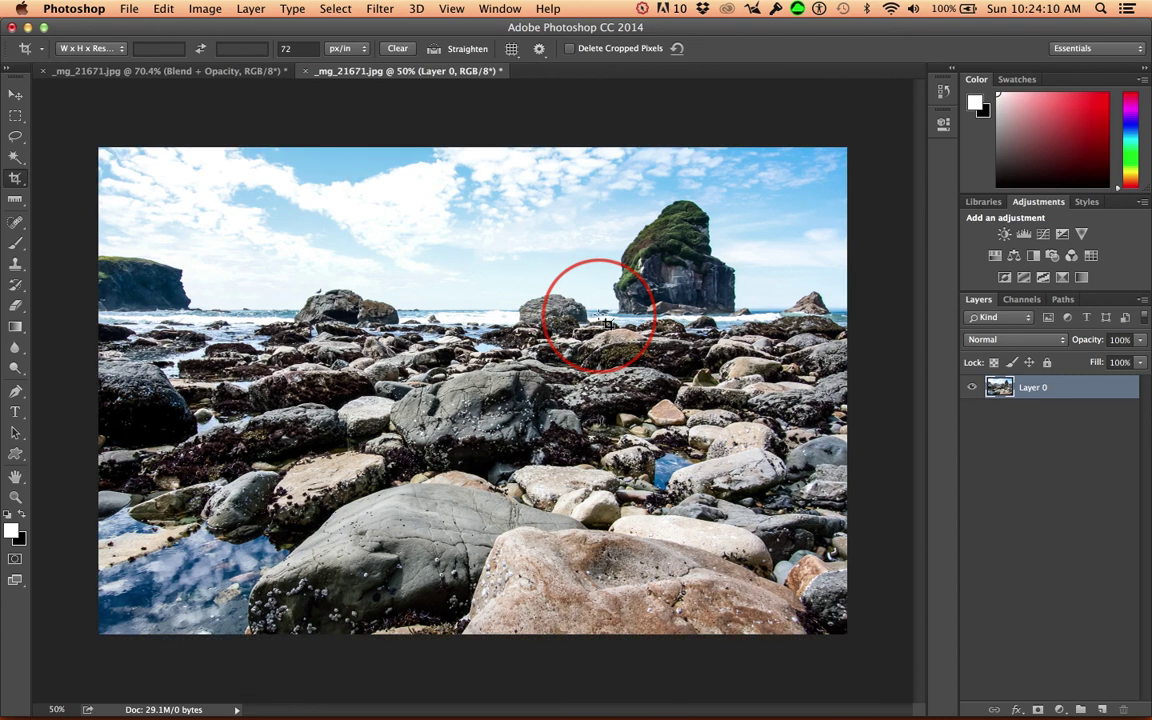